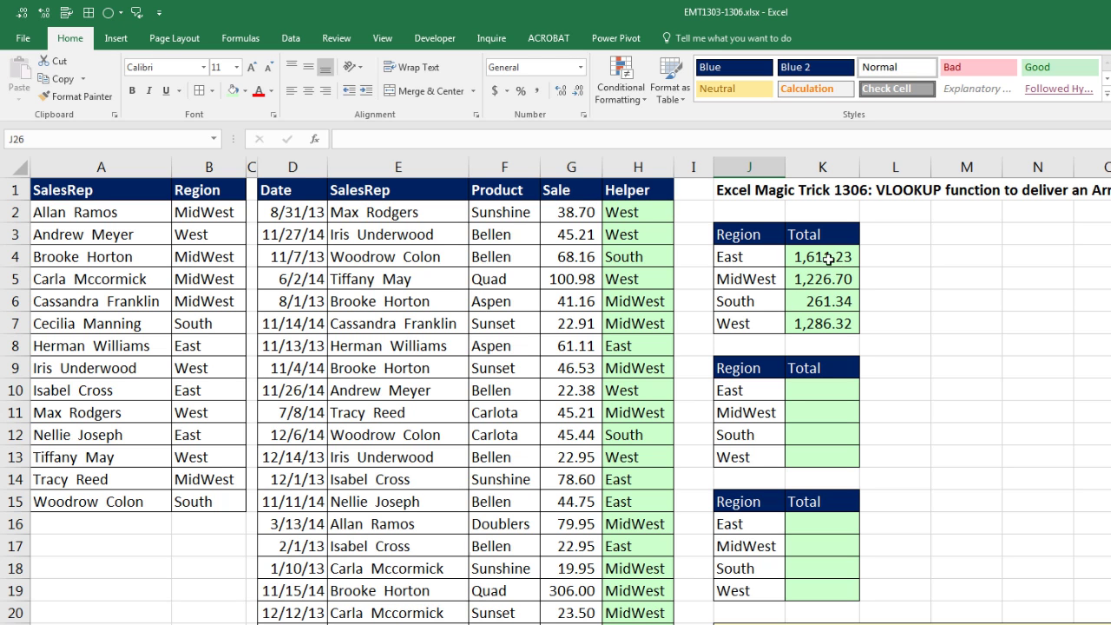
- Inspect the VLOOKUP formula in Helper cell H2 and the SUMIFS formula in the East total K4
double_click(629, 213)
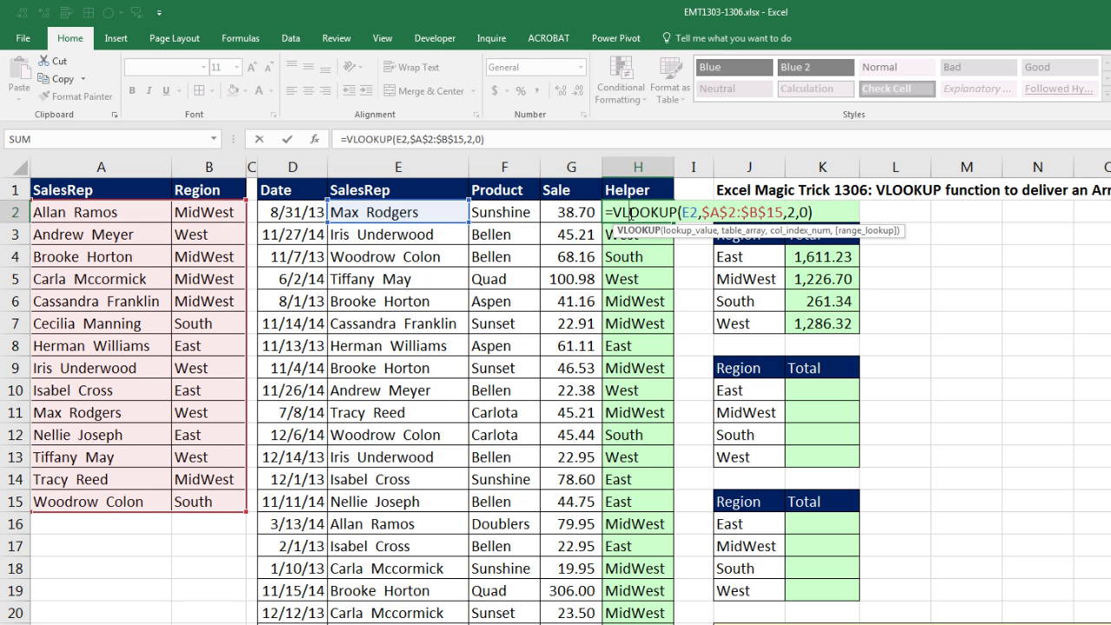
key(Escape)
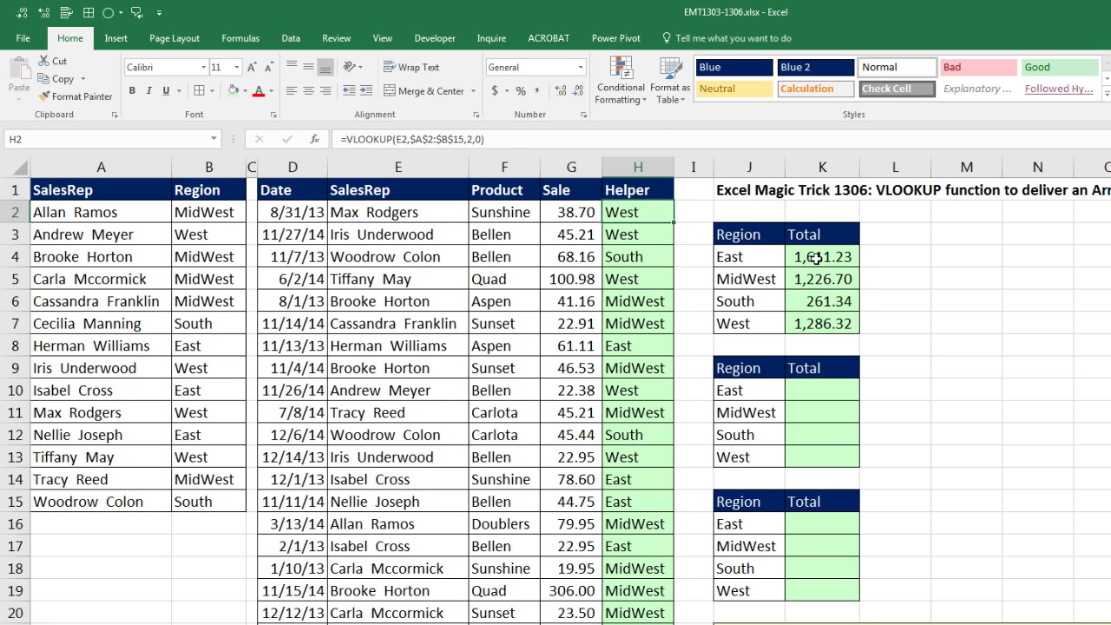
click(823, 256)
key(F2)
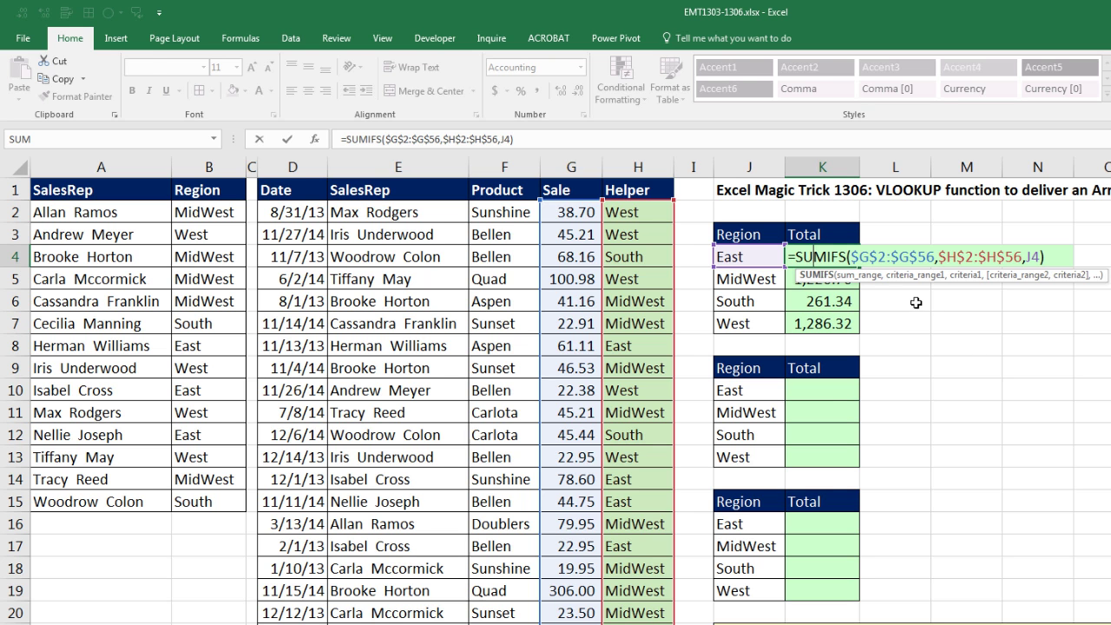
key(Escape)
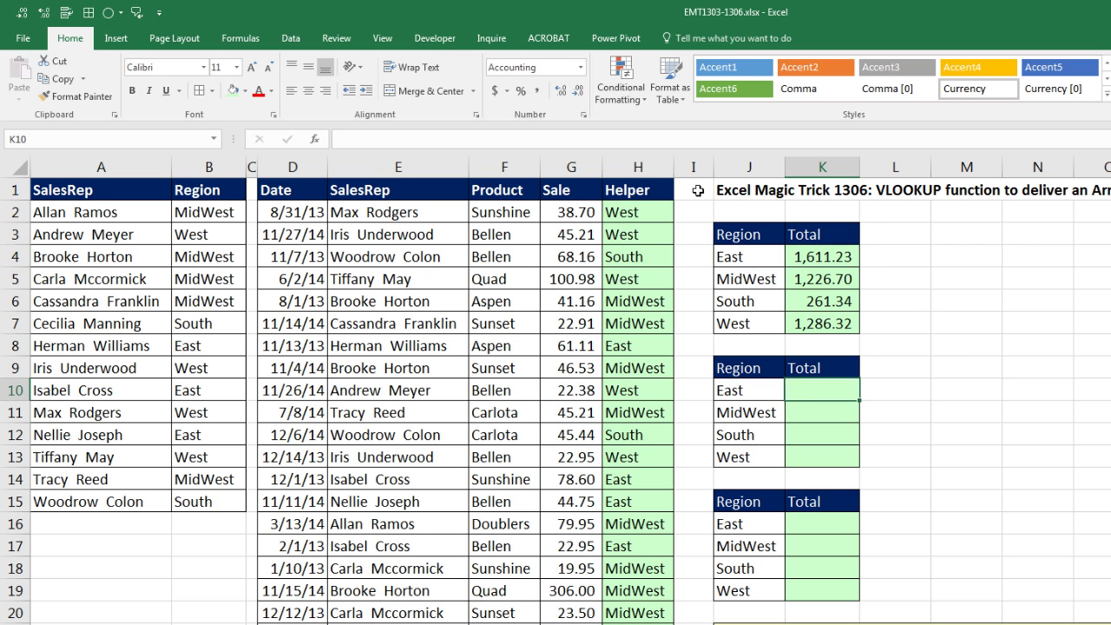
- Review the Helper regions, the Sale amounts and the SalesRep lookup list A2:A15 as source data for the region totals
click(652, 168)
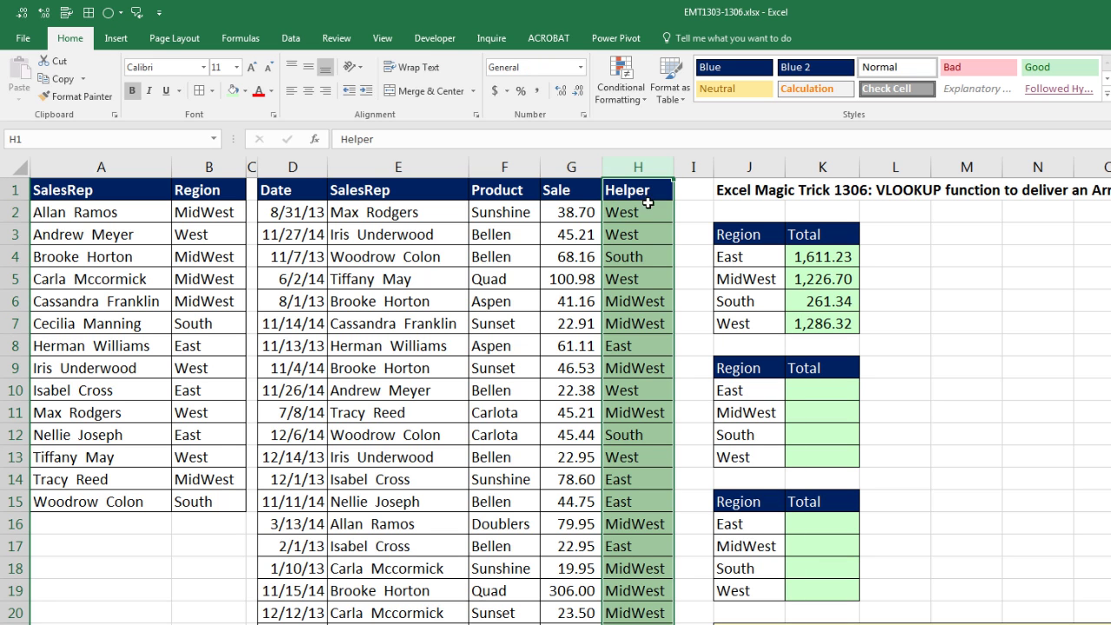
drag(645, 213, 643, 541)
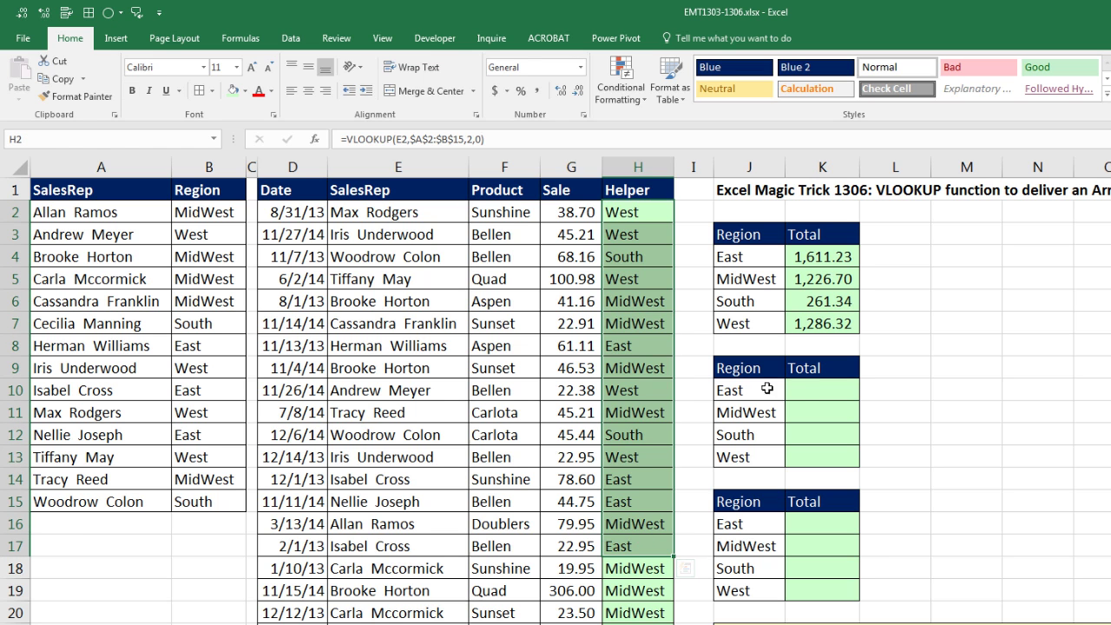
click(802, 390)
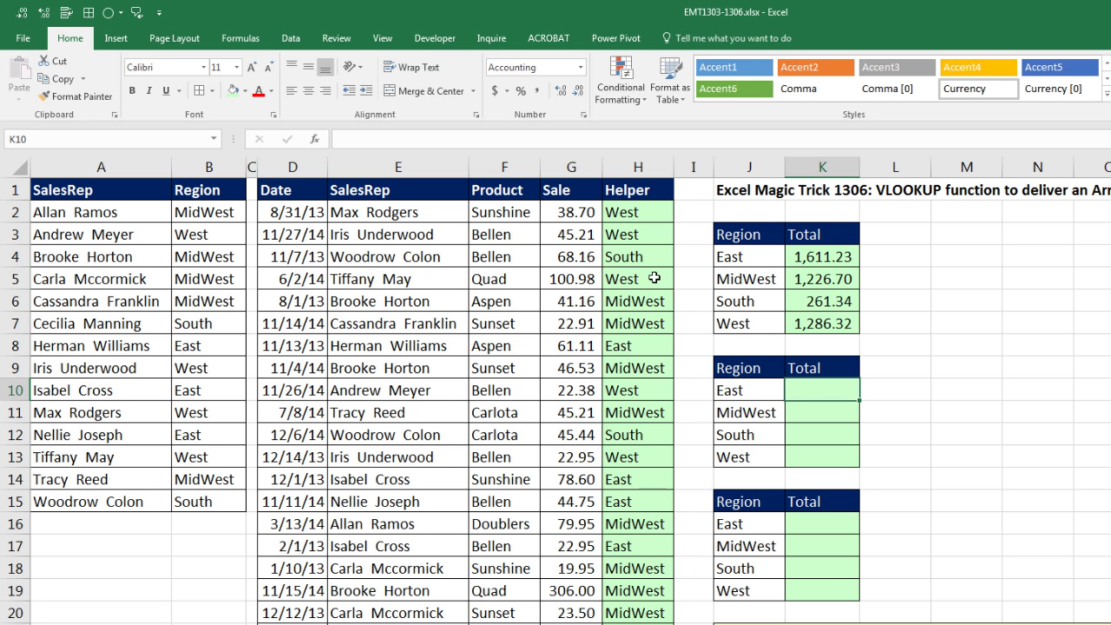
drag(559, 211, 565, 465)
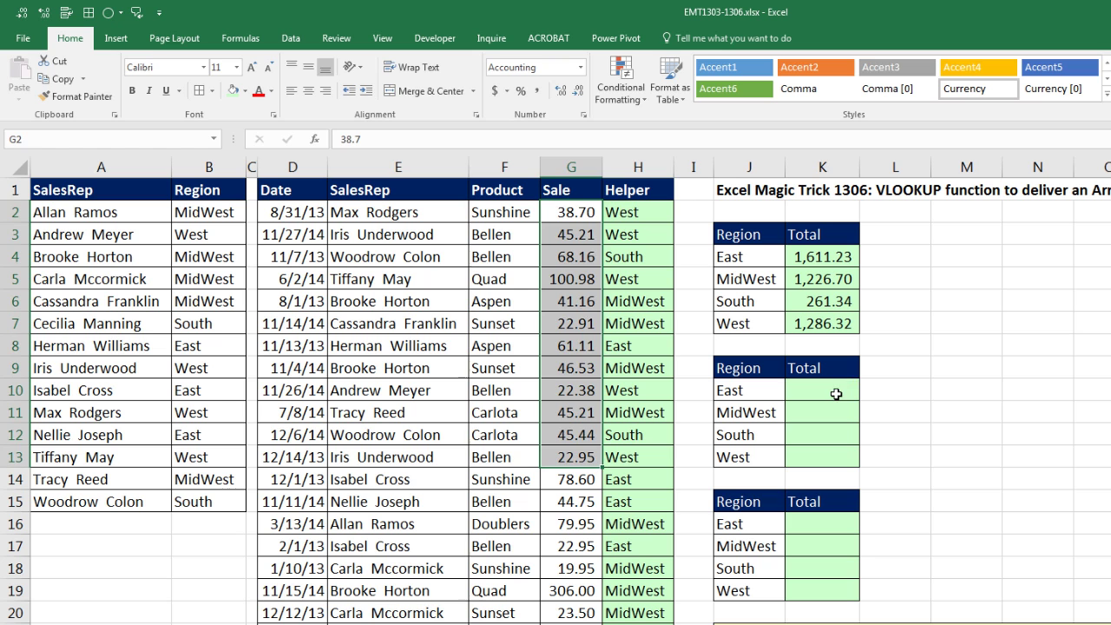
click(843, 393)
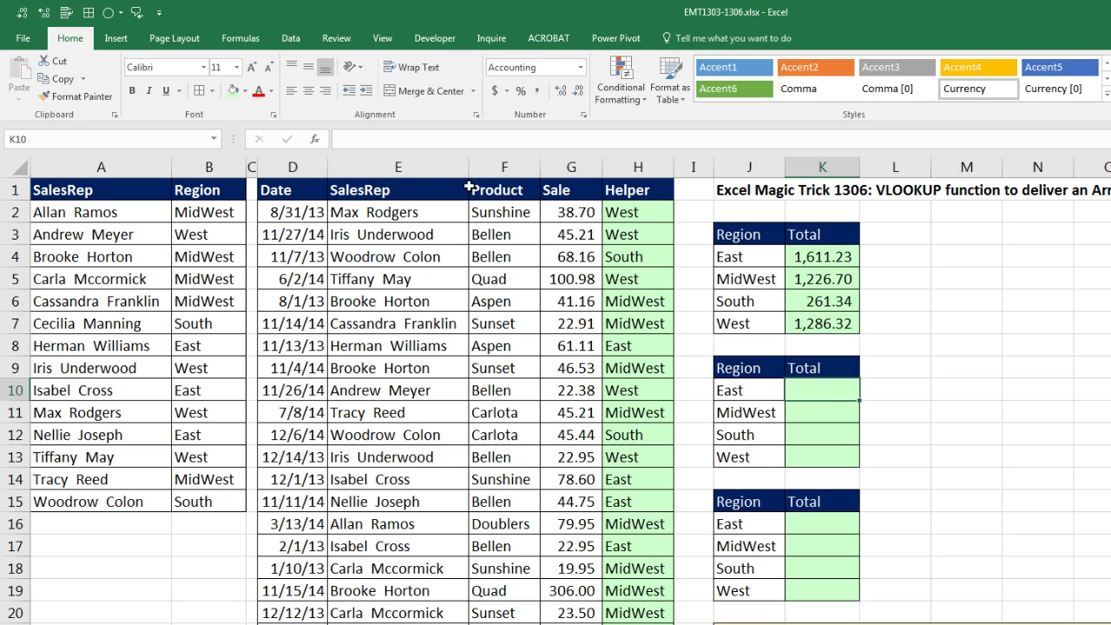
drag(58, 212, 88, 508)
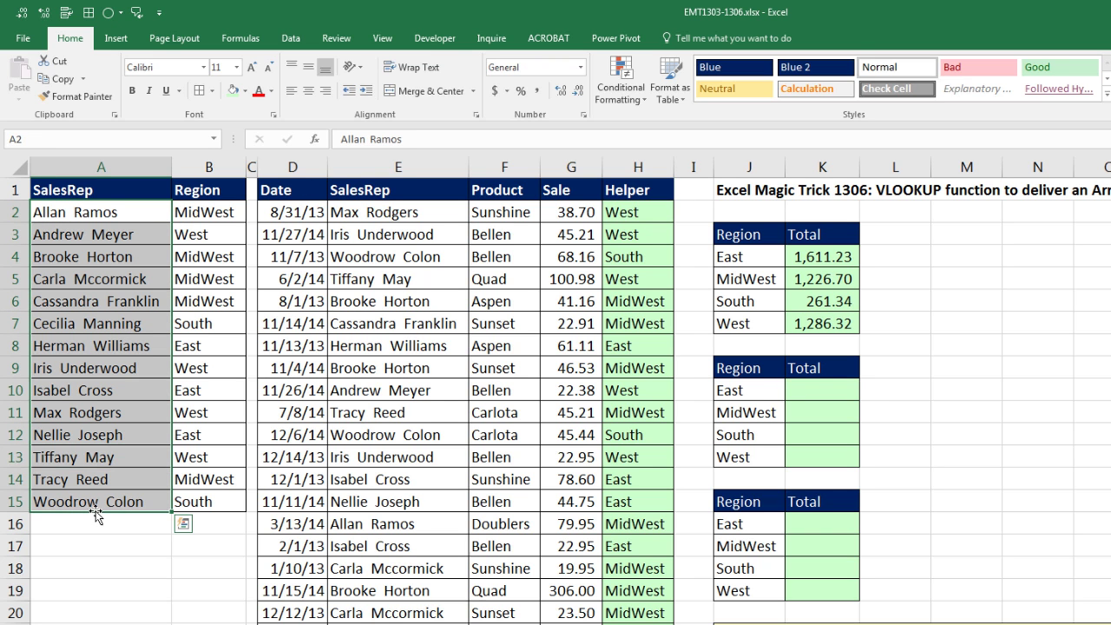
- Start a LOOKUP formula in K10 with the absolute range $E$2:$E$56 as the lookup value
click(807, 398)
text(=)
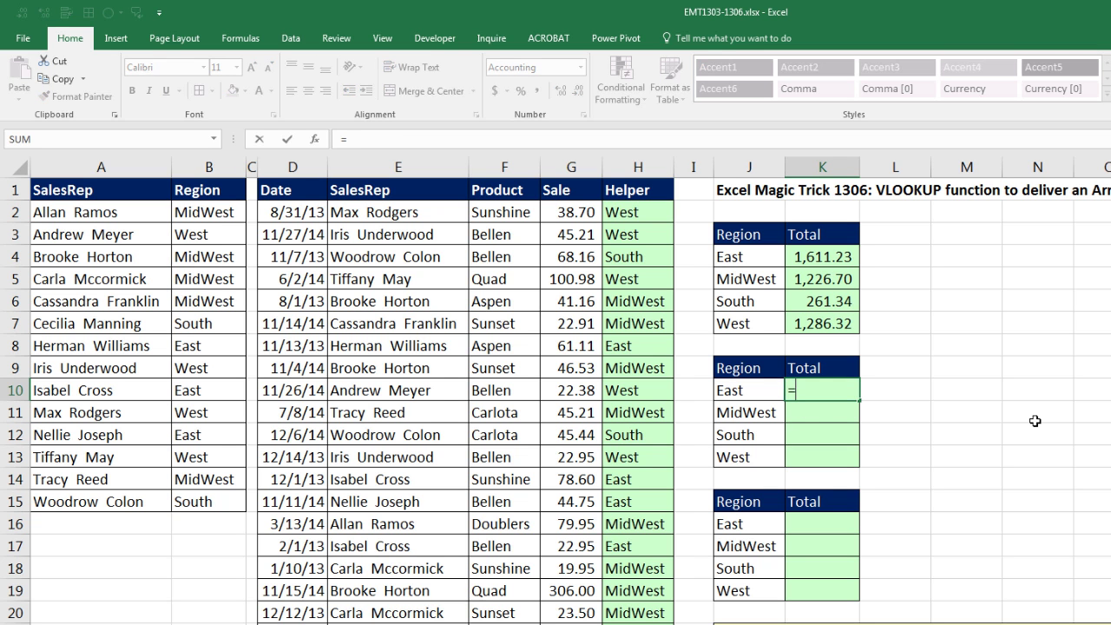
text(loo)
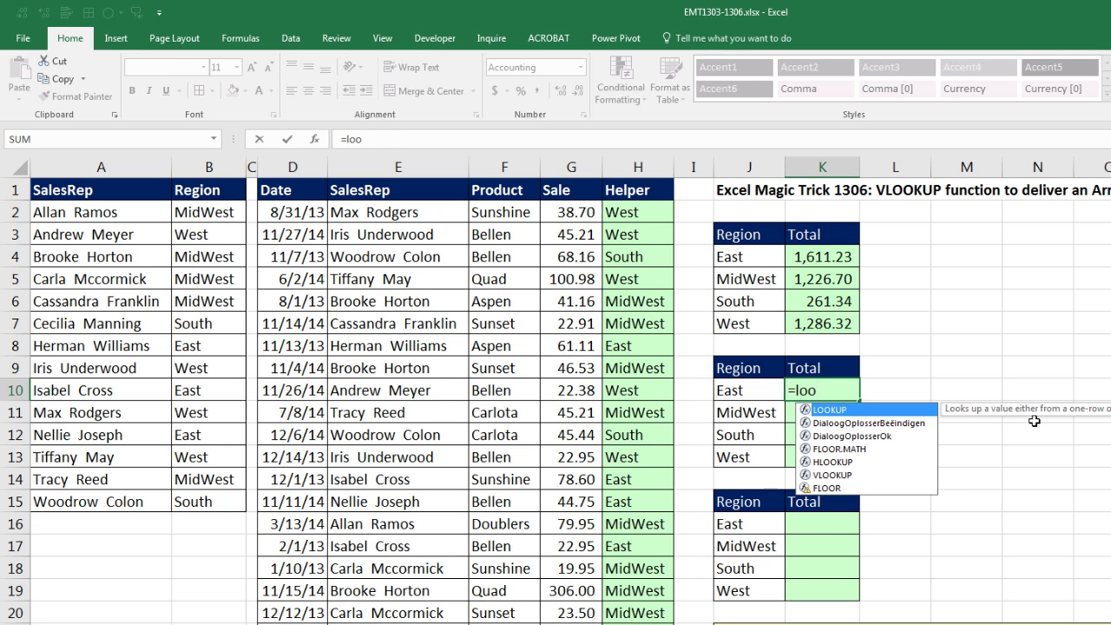
key(Tab)
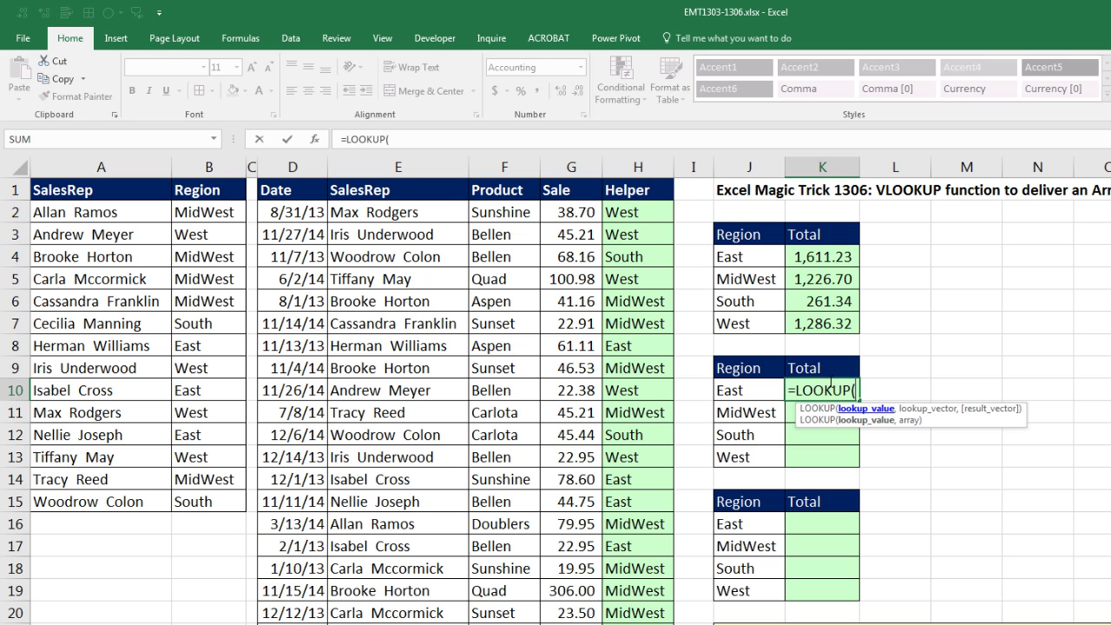
click(398, 215)
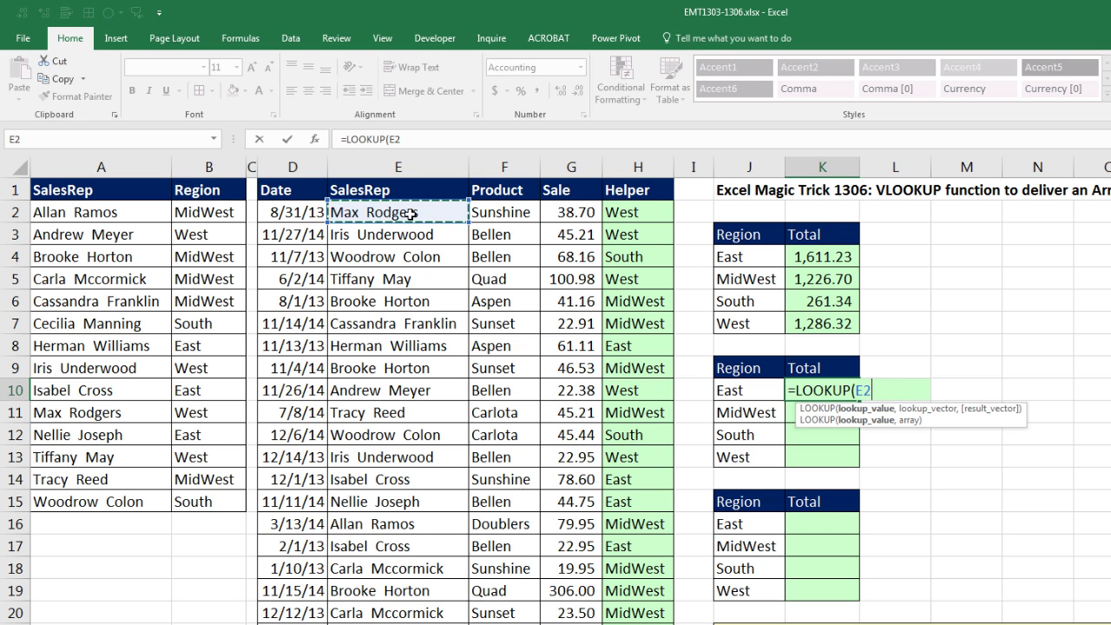
key(ctrl+shift+Down)
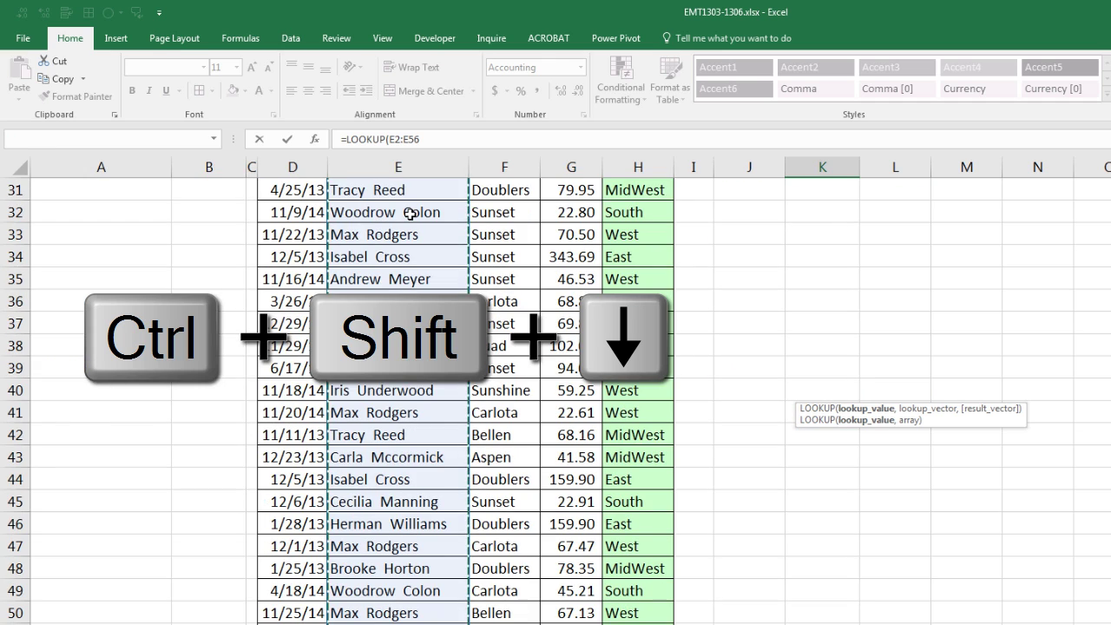
key(F4)
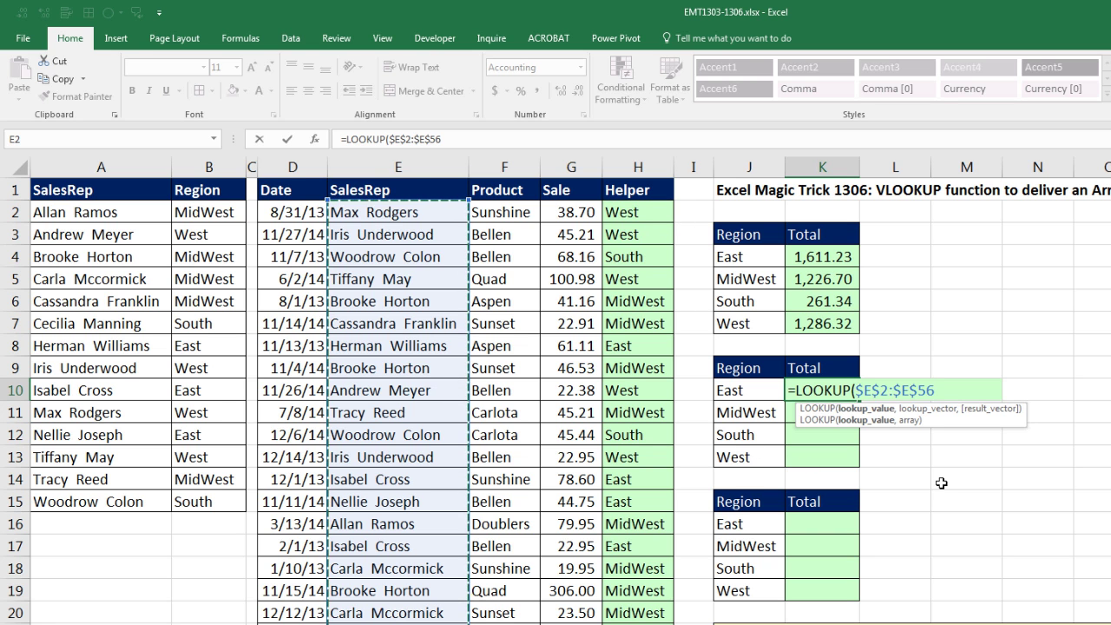
- Add the absolute range $A$2:$B$15 as the LOOKUP array and close the function
text(,)
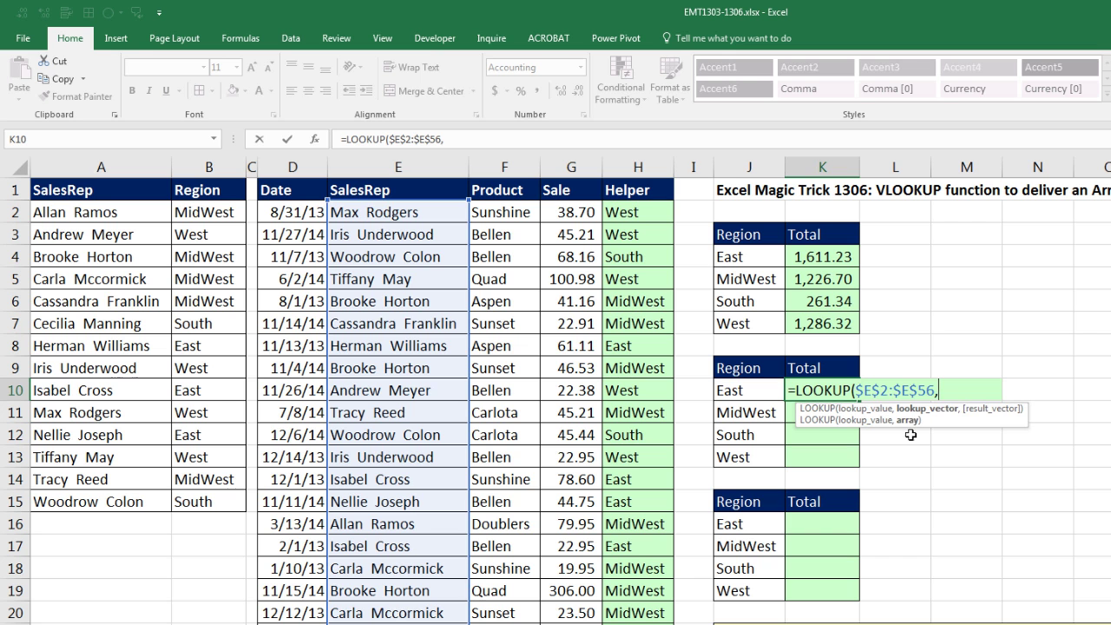
drag(57, 213, 221, 500)
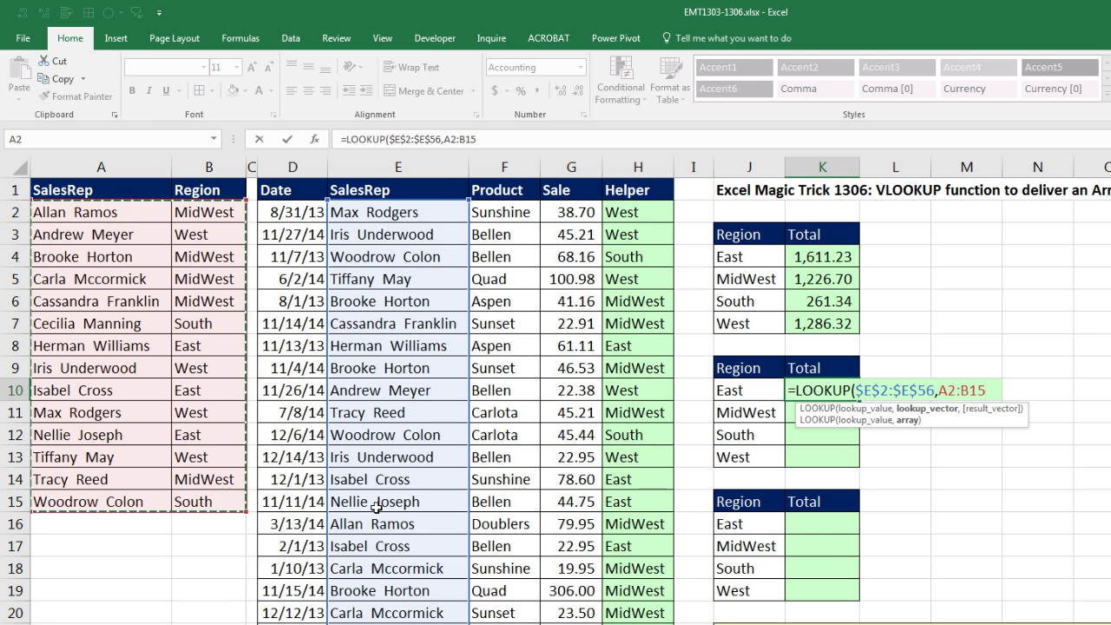
key(F4)
key(F4)
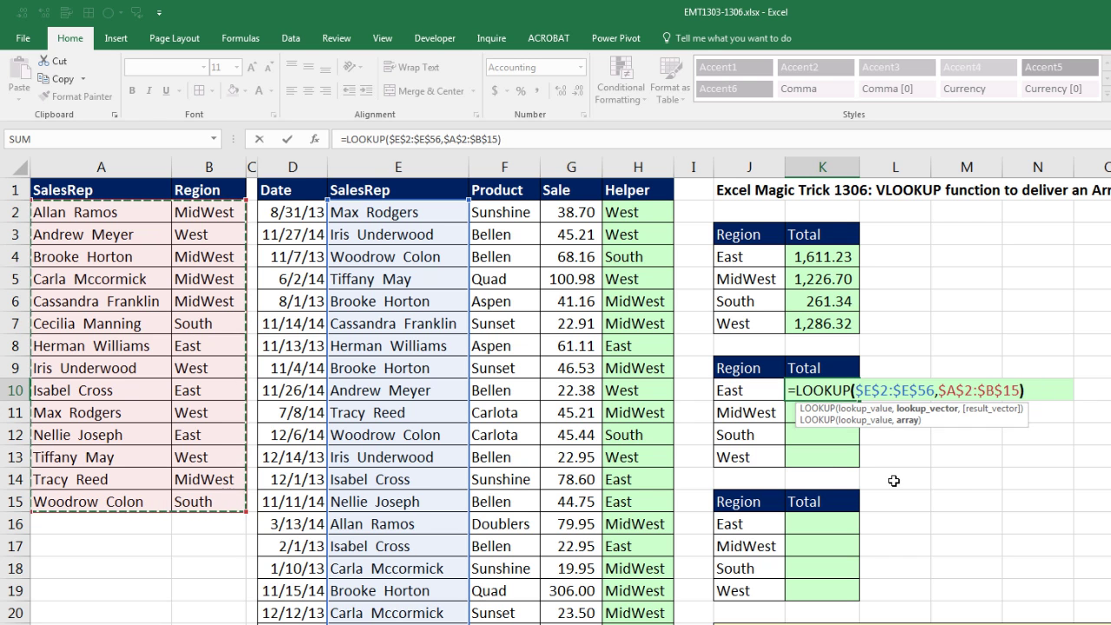
text())
- Evaluate the LOOKUP expression in K10 to preview its array of regions, and restore the formula
drag(1054, 388, 685, 390)
key(F9)
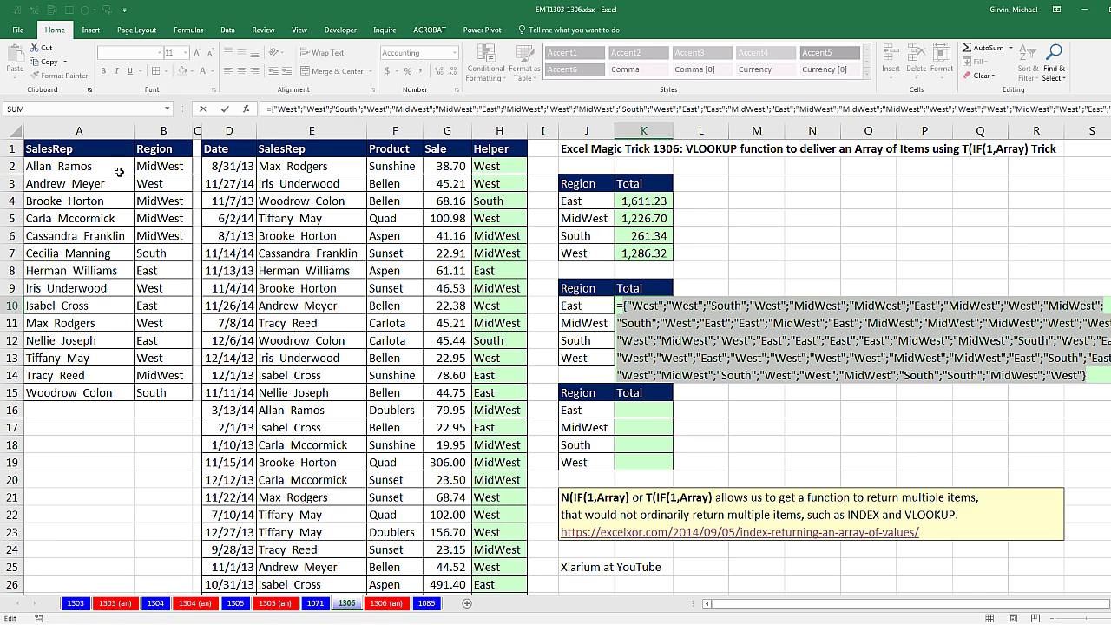
key(ctrl+z)
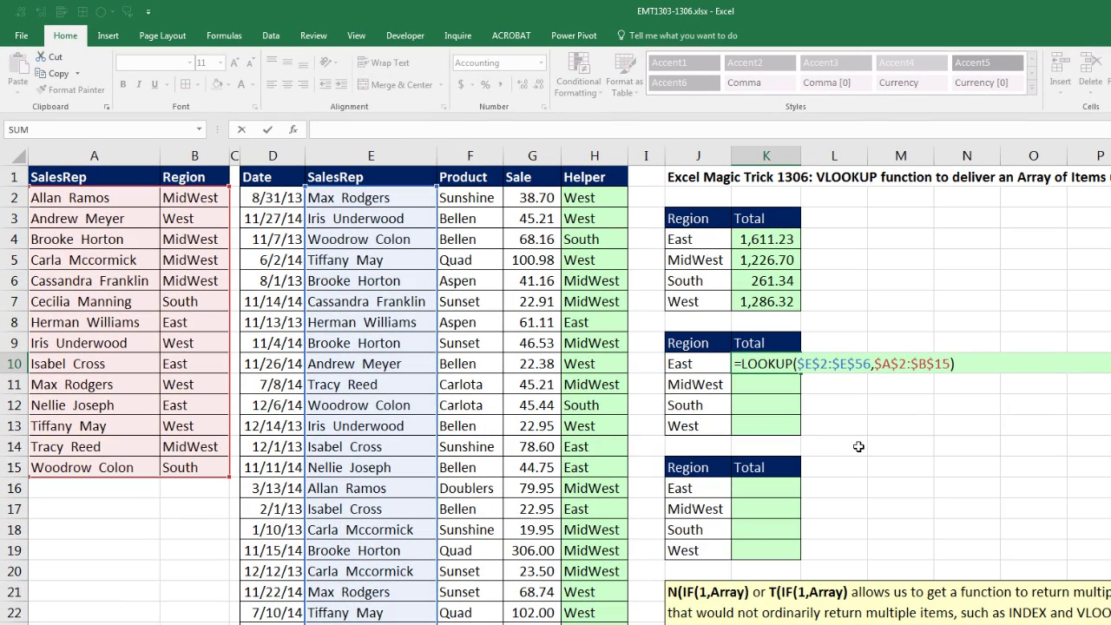
- Compare the LOOKUP result with J10 in the K10 formula, preview the evaluated comparison, and restore the formula
text(=)
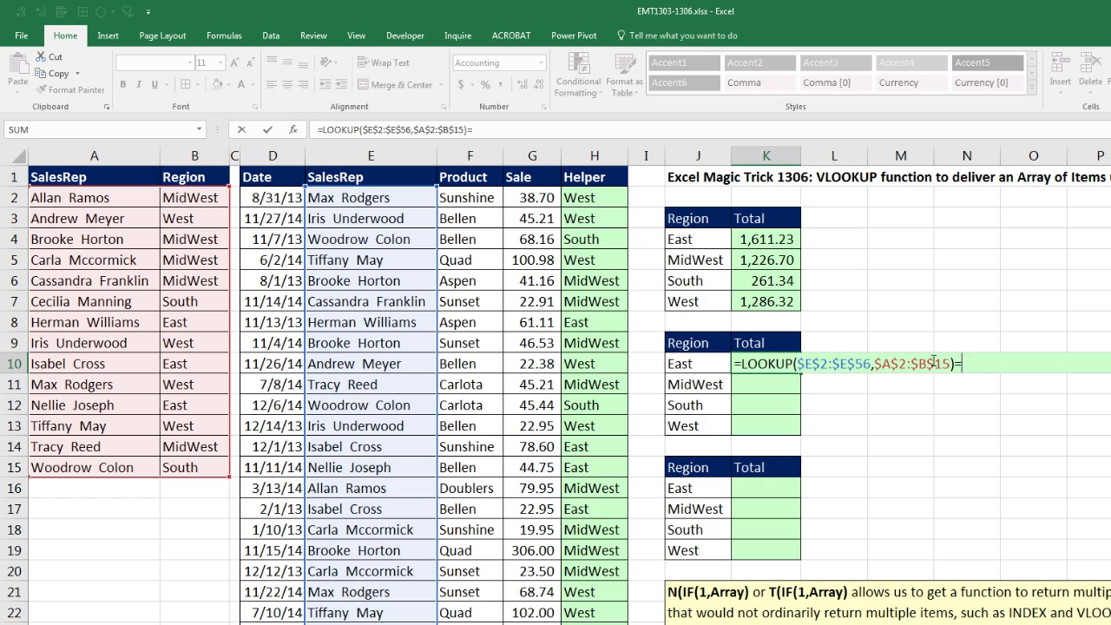
click(712, 366)
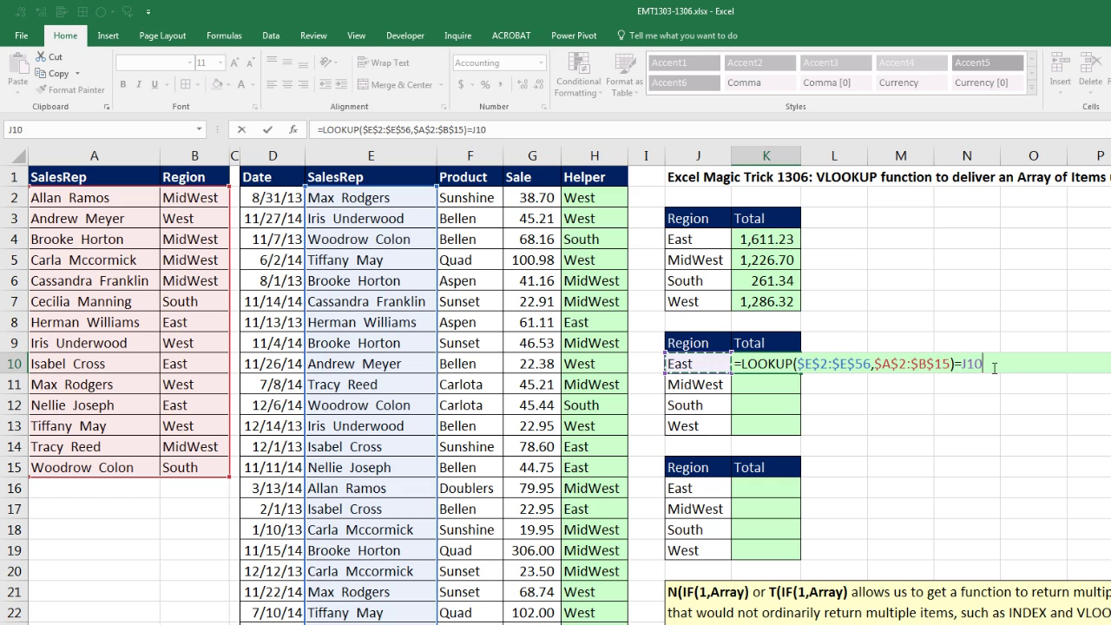
key(shift+Home)
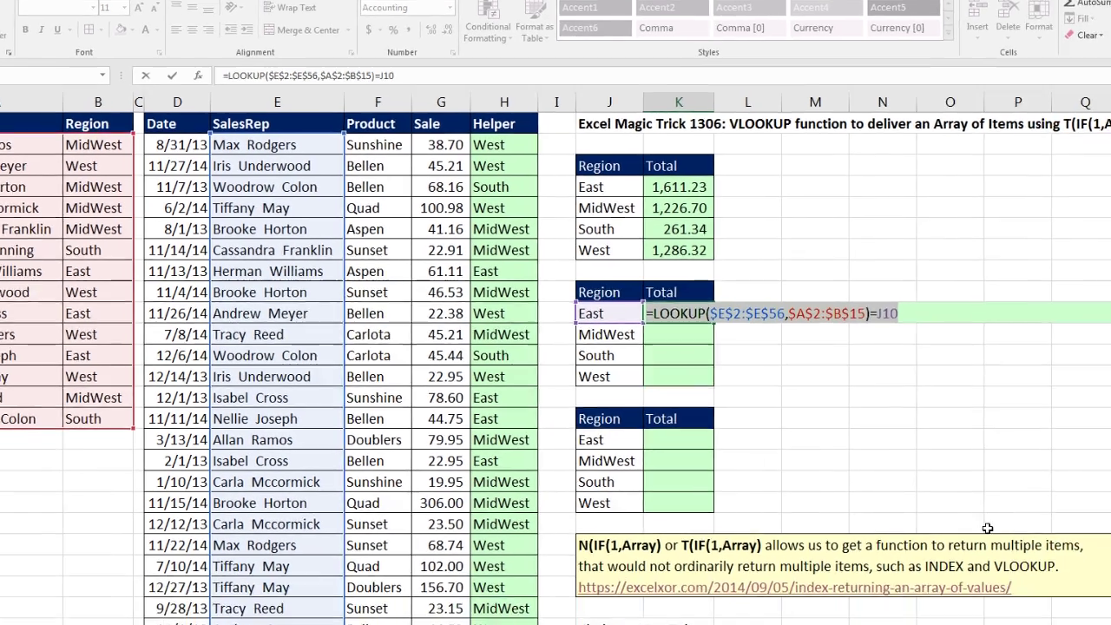
key(F9)
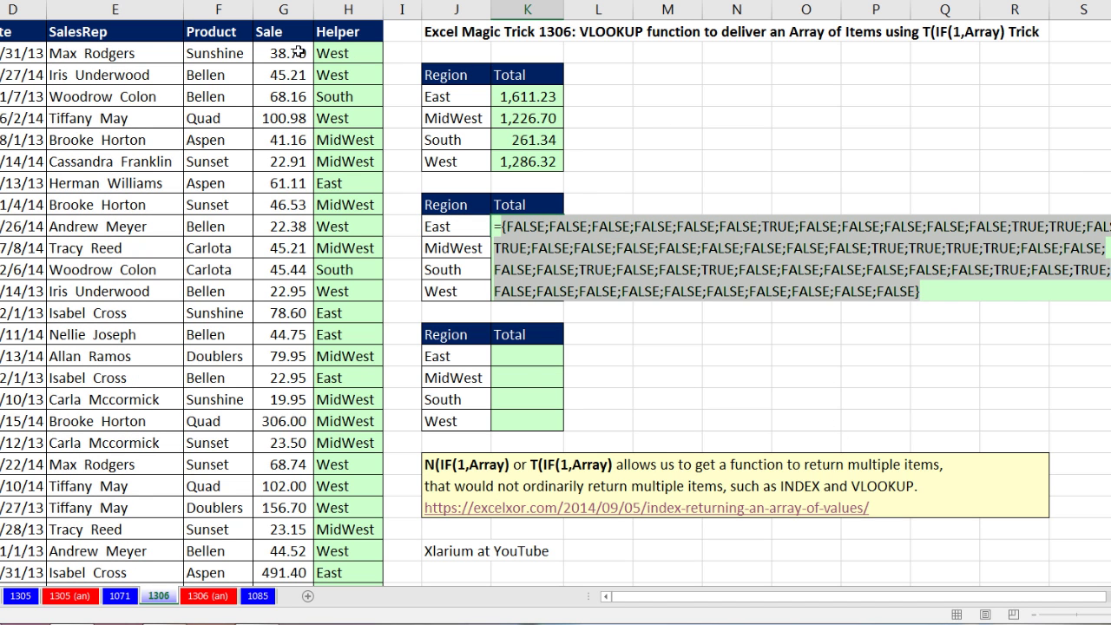
key(ctrl+z)
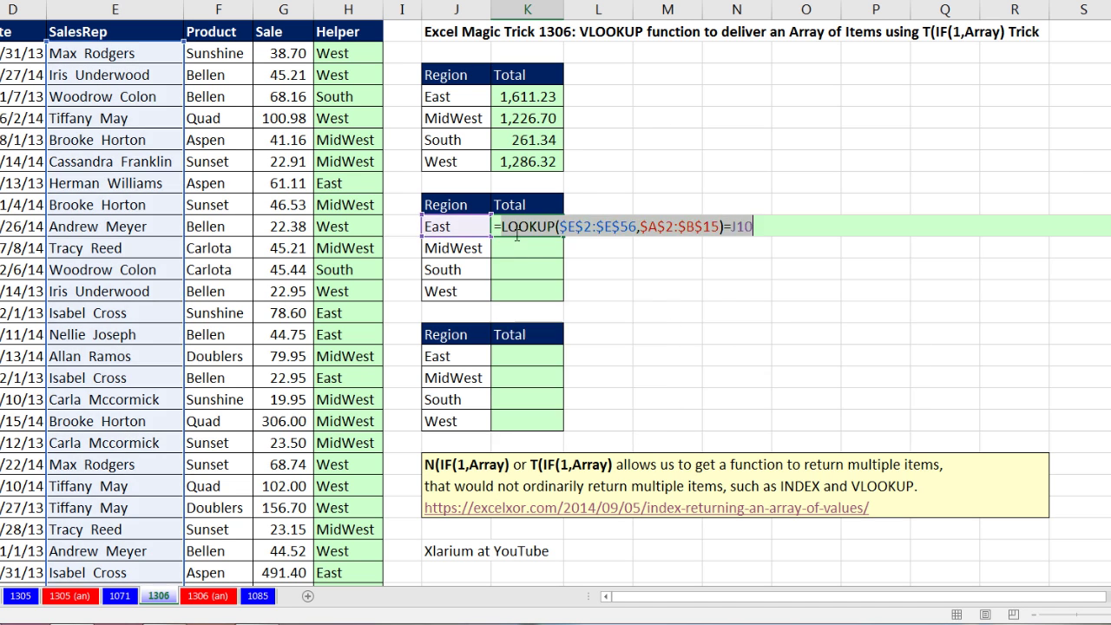
- Wrap the K10 comparison in SUMPRODUCT with the absolute sales range $G$2:$G$56 as the first array
text(sump)
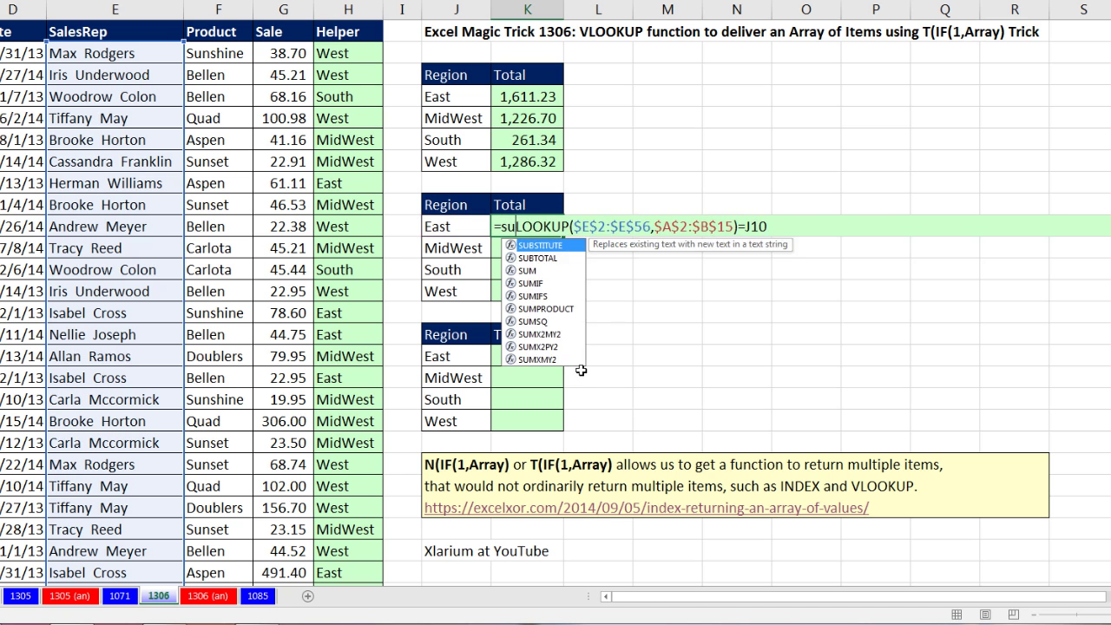
key(Tab)
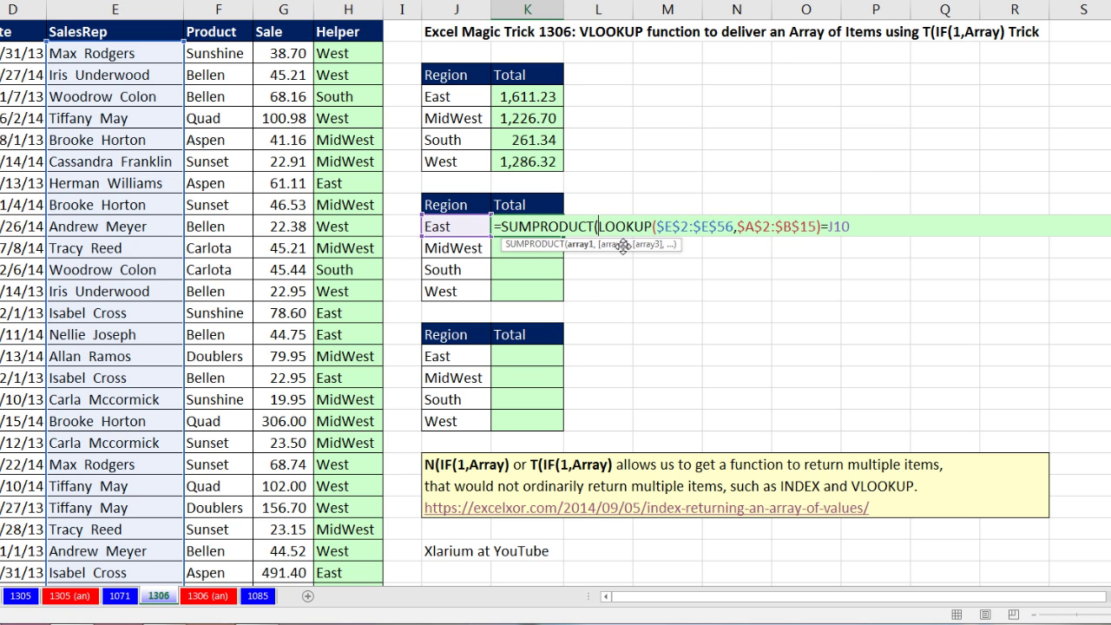
click(291, 53)
key(ctrl+shift+Down)
key(F4)
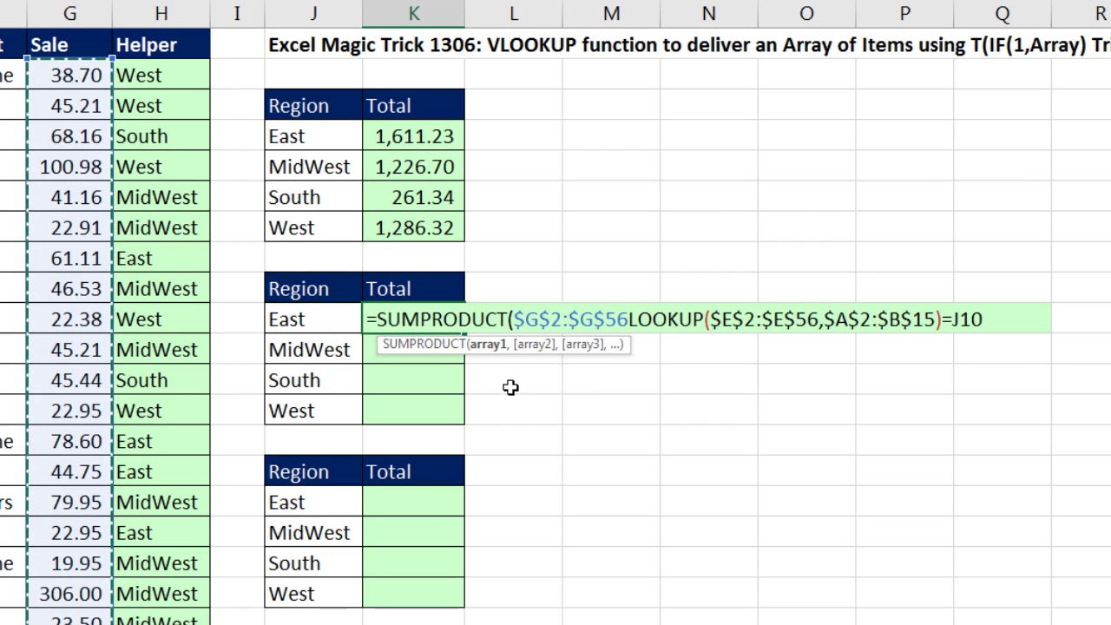
text(,)
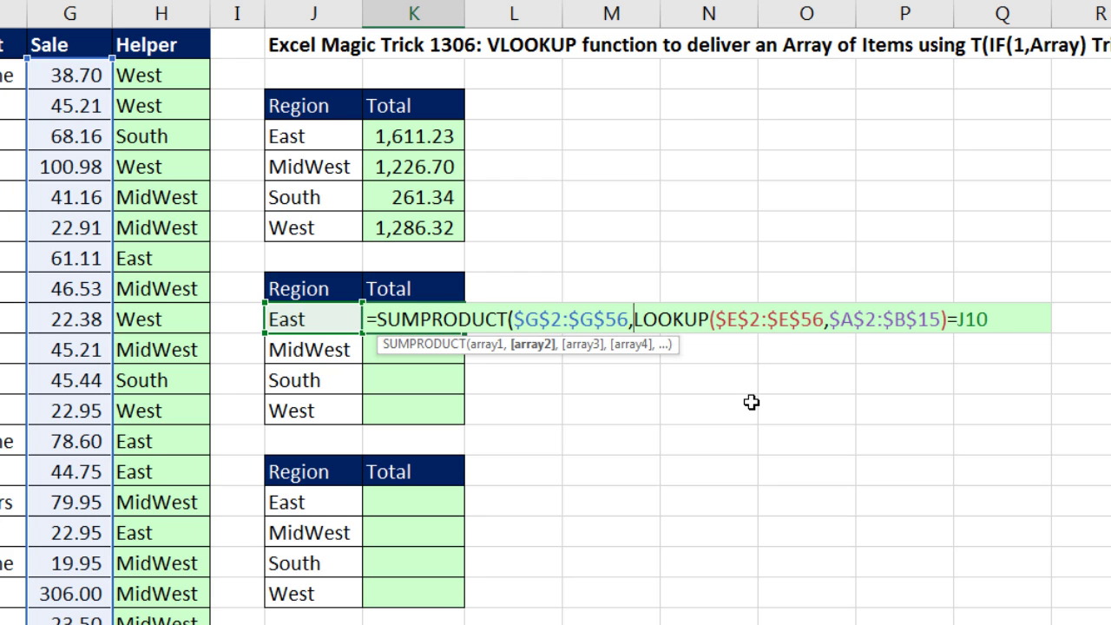
- Enclose the LOOKUP comparison in parentheses with a double negative to convert it to numbers
text(--()
key(End)
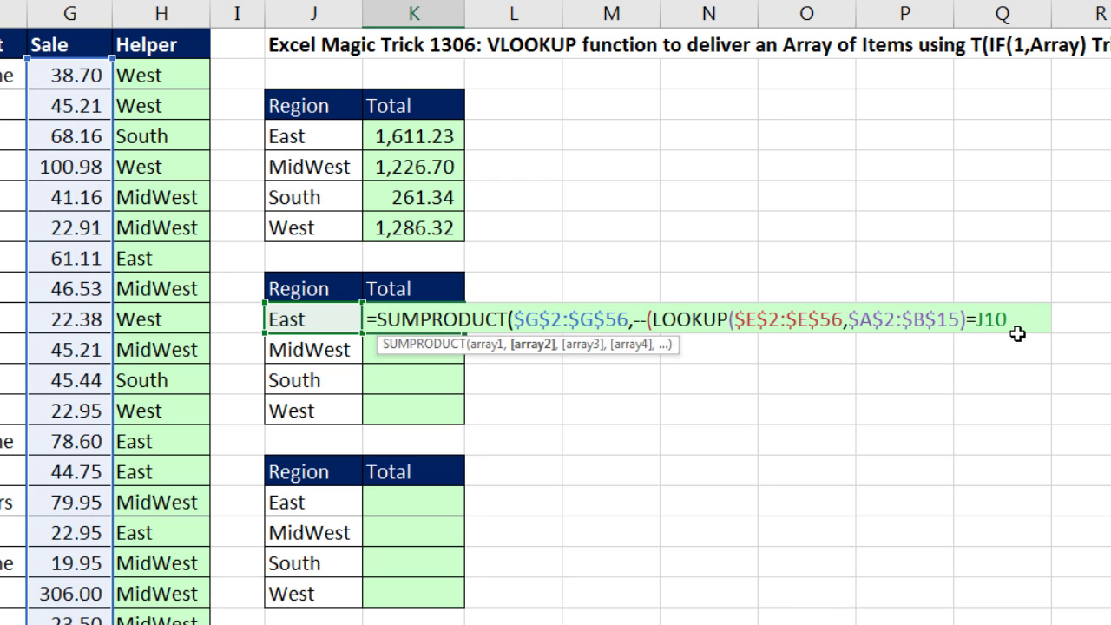
text())
- Evaluate the second SUMPRODUCT array in K10 to preview its ones and zeros, and restore the formula
click(535, 344)
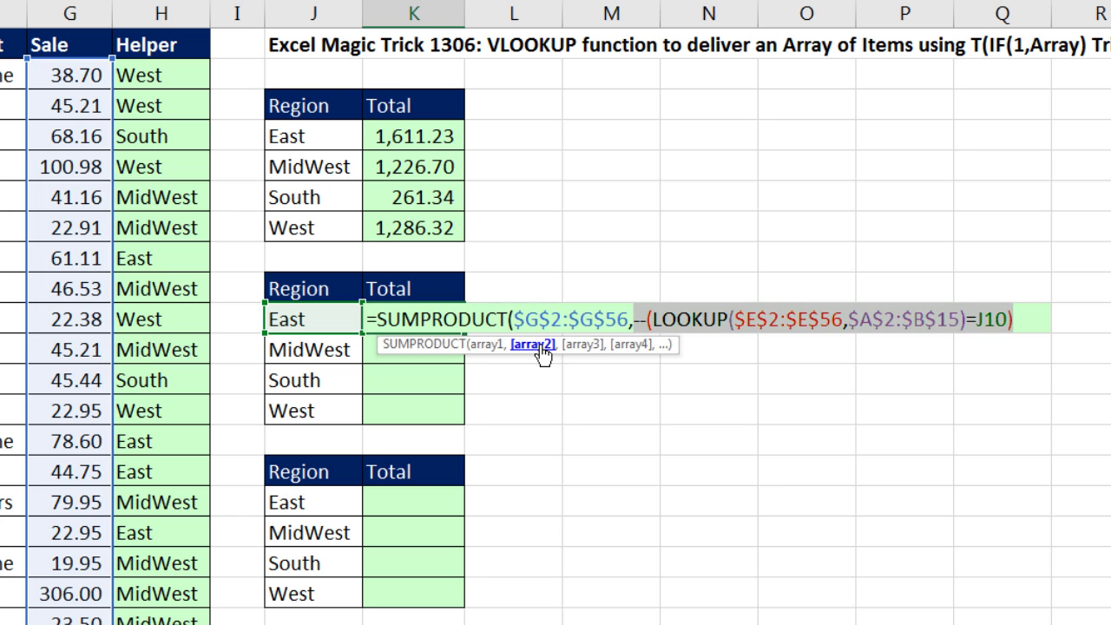
key(F9)
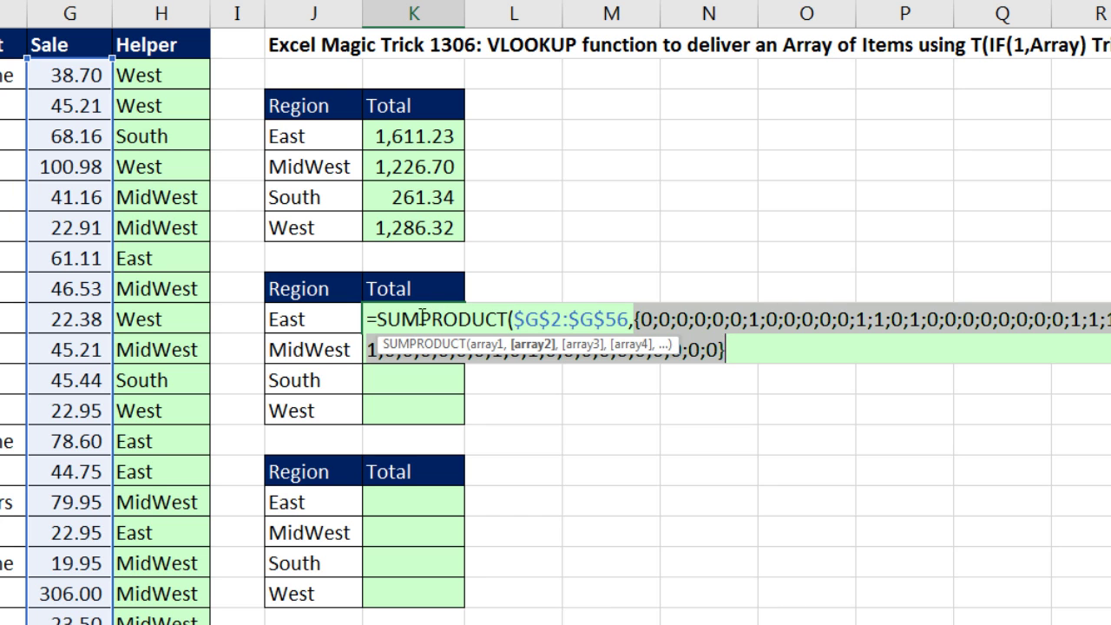
drag(420, 319, 504, 323)
click(526, 319)
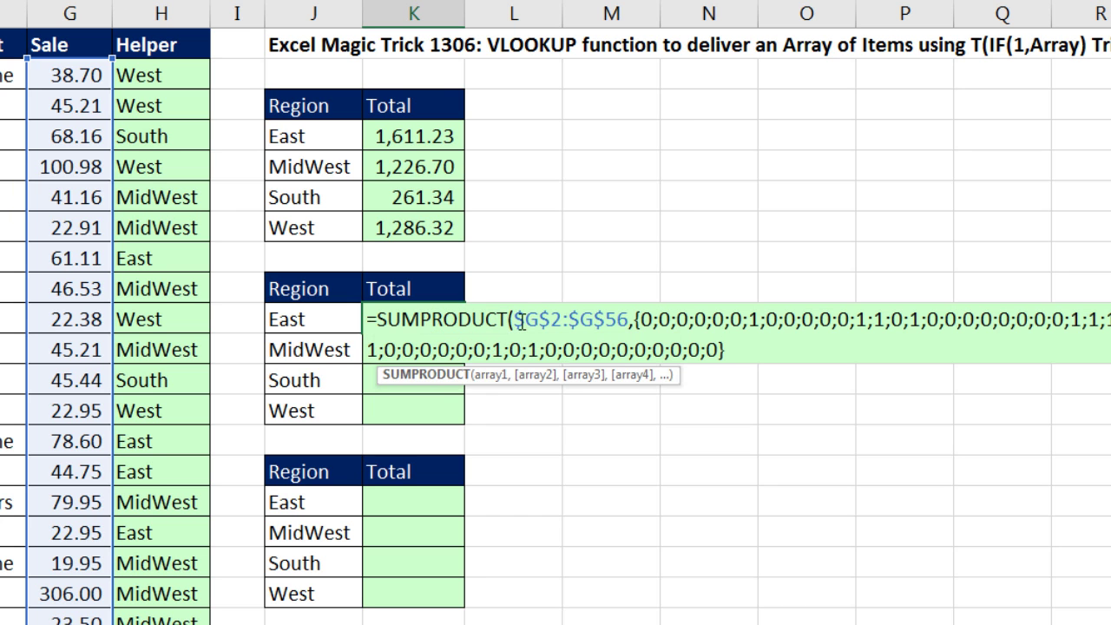
click(534, 382)
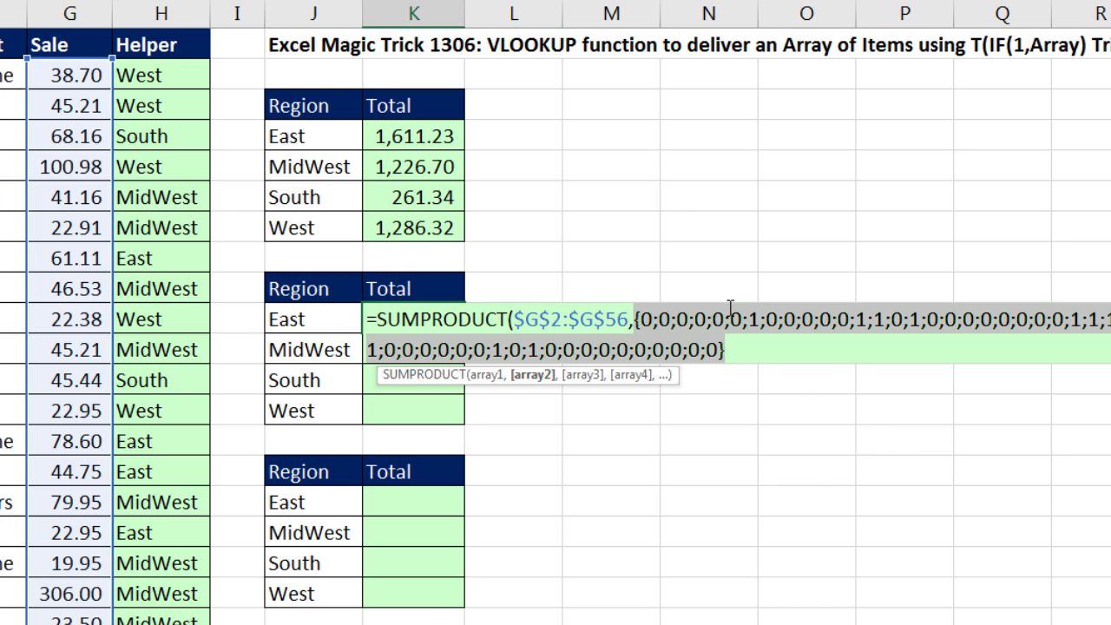
key(ctrl+z)
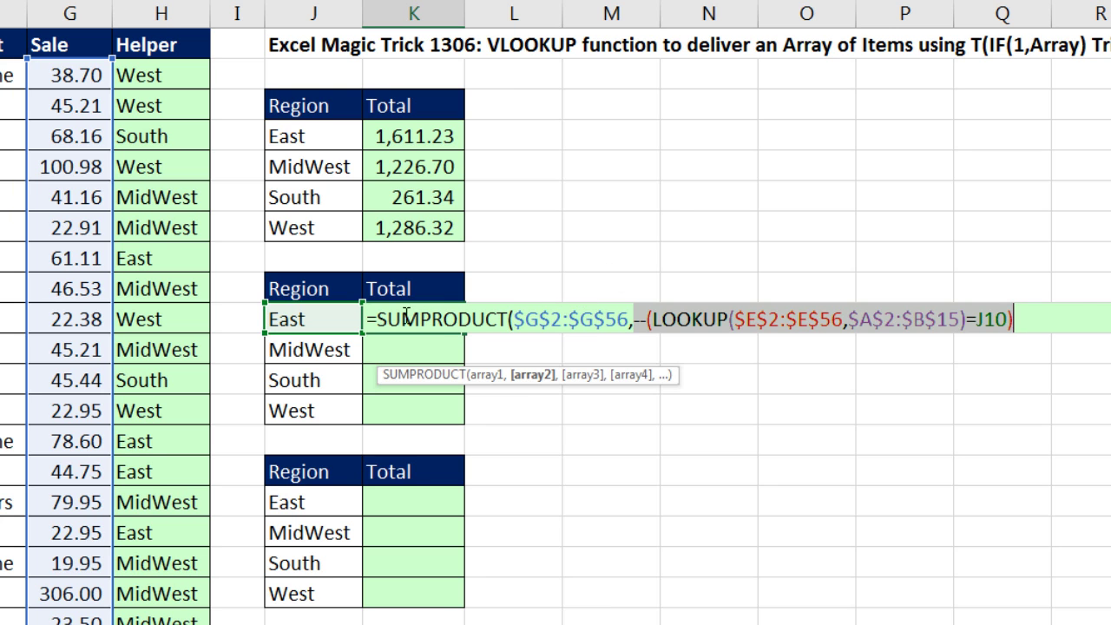
- Close and enter the SUMPRODUCT formula in K10, and copy it down through K13
click(1036, 325)
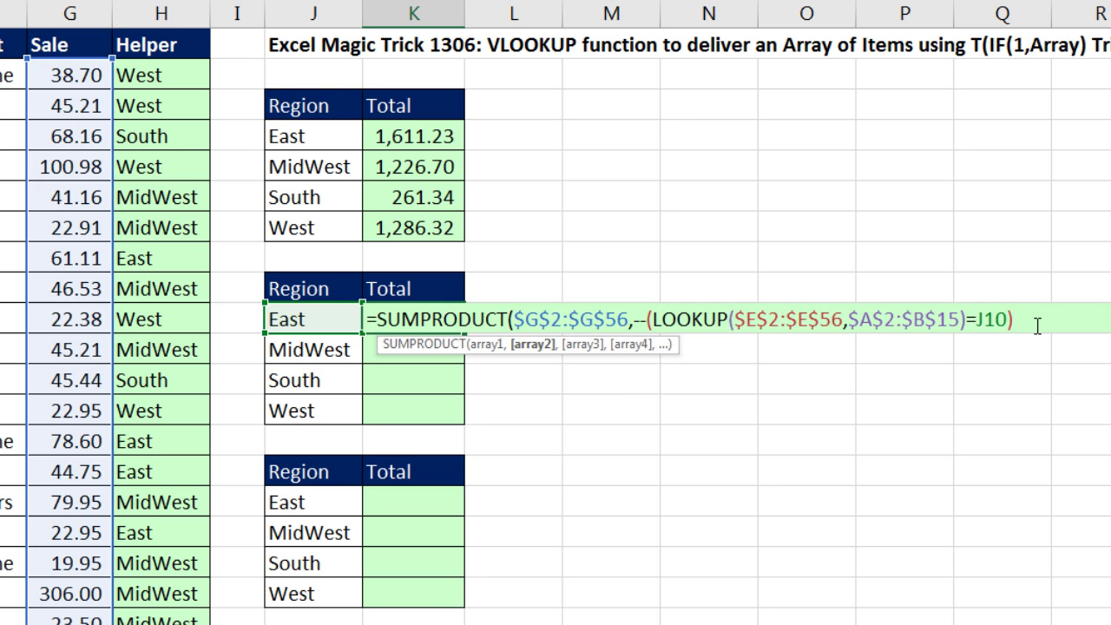
text())
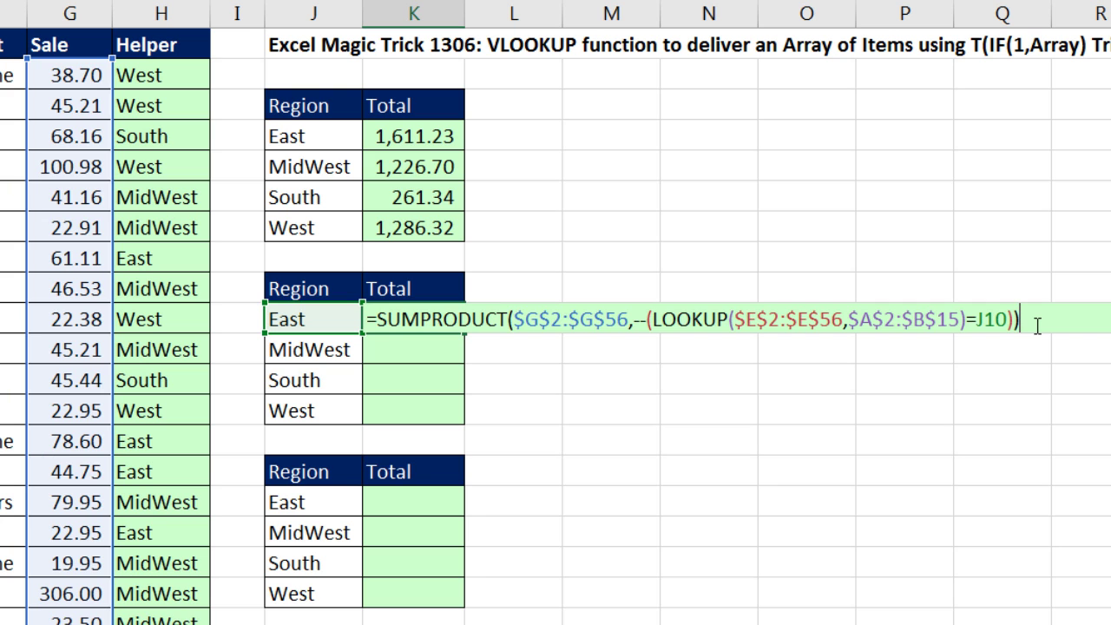
key(ctrl+Return)
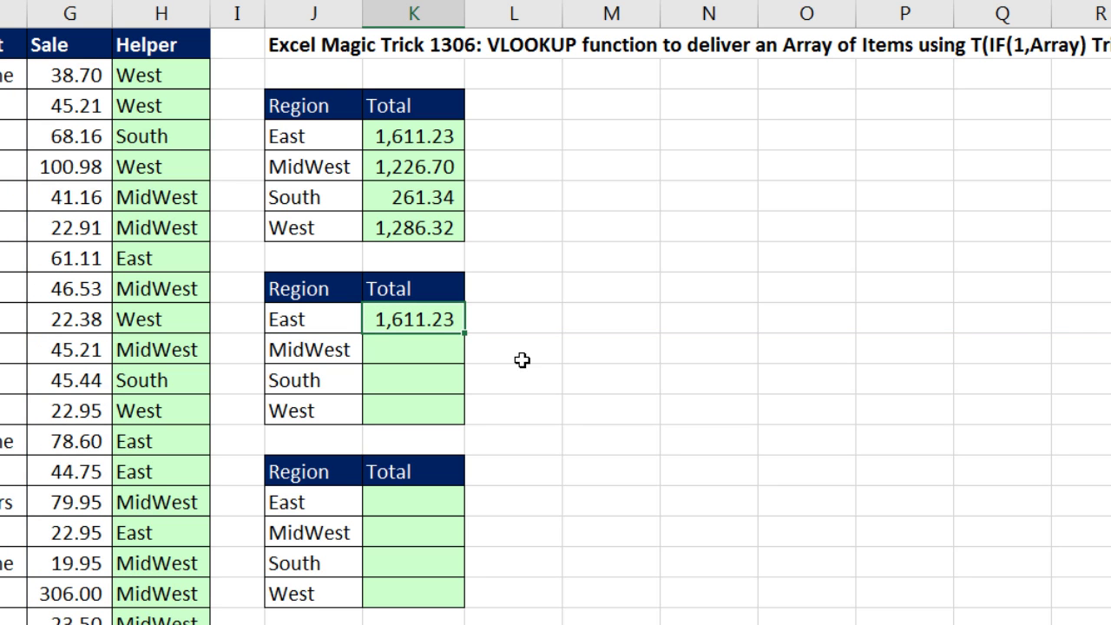
double_click(464, 336)
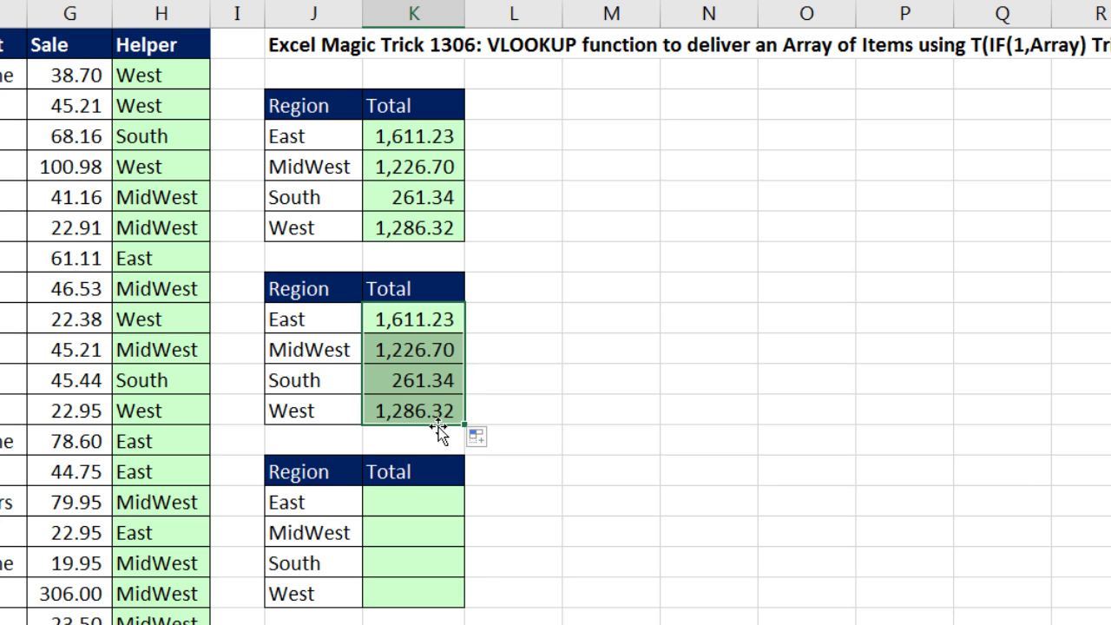
- Inspect the helper-column SUMIFS formula in K4 without changing it, and return to K10
click(435, 136)
key(F2)
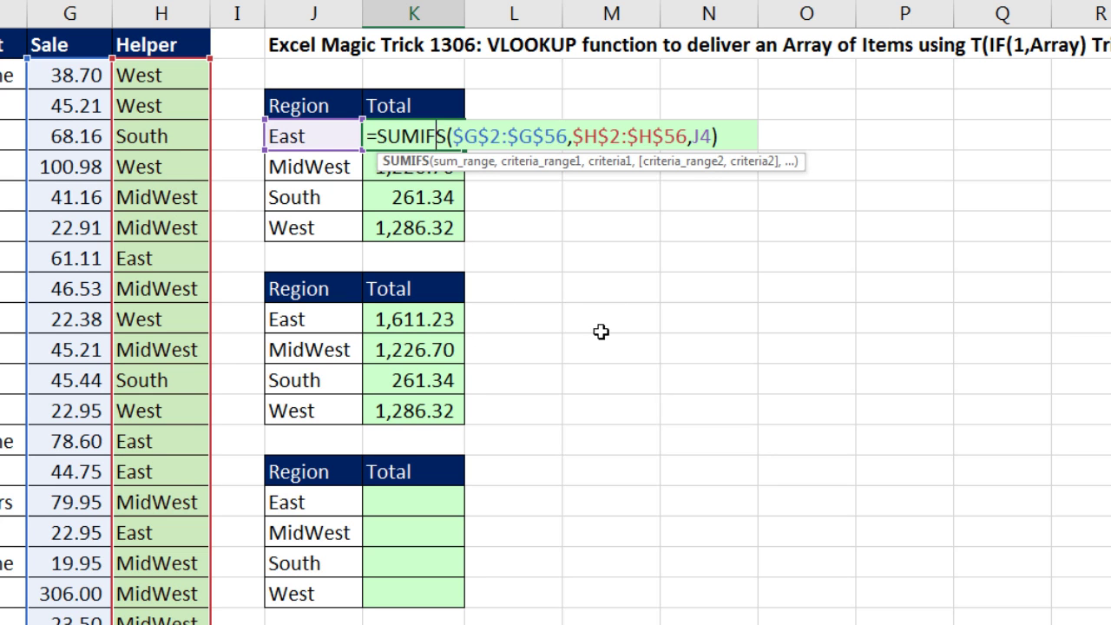
key(Escape)
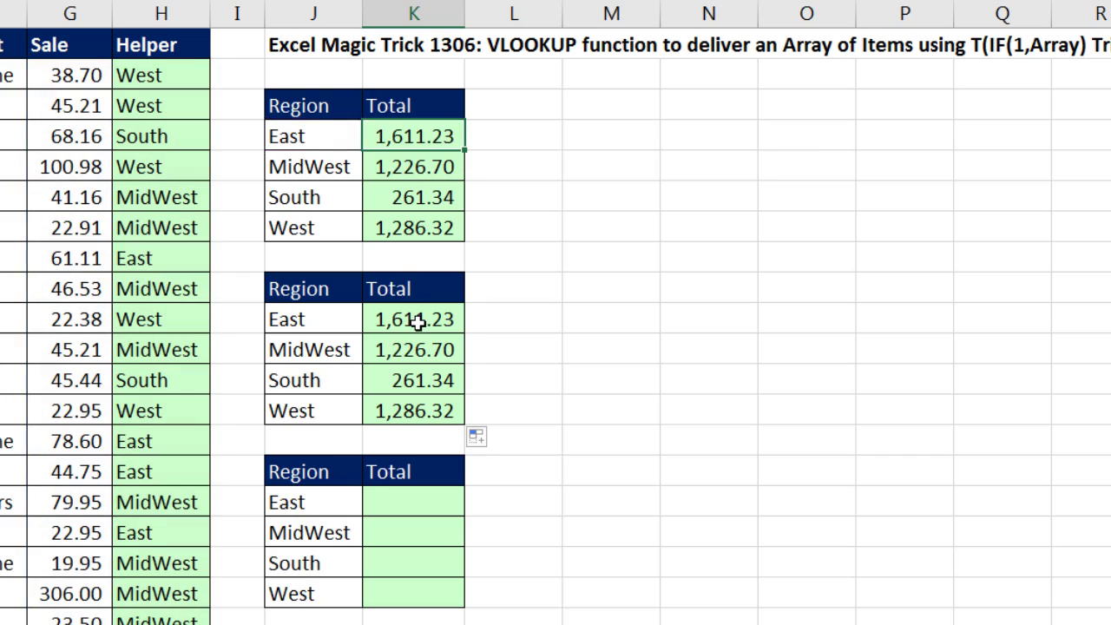
click(418, 321)
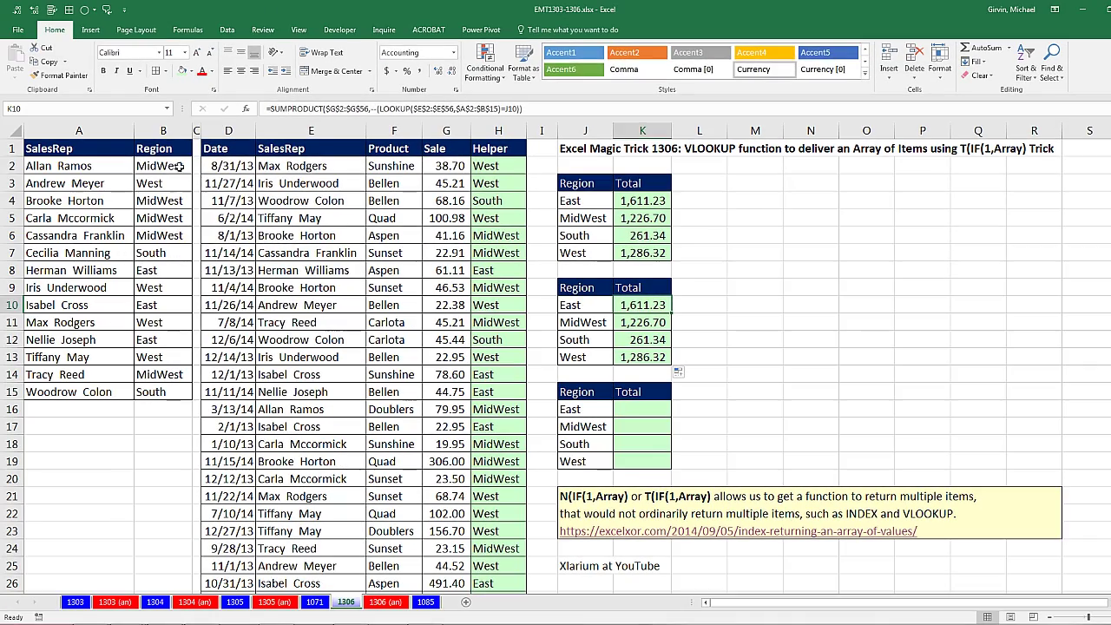
- Sort the SalesRep lookup table by Region in ascending order, and check the ranges used by the K10 formula
click(178, 166)
right_click(178, 166)
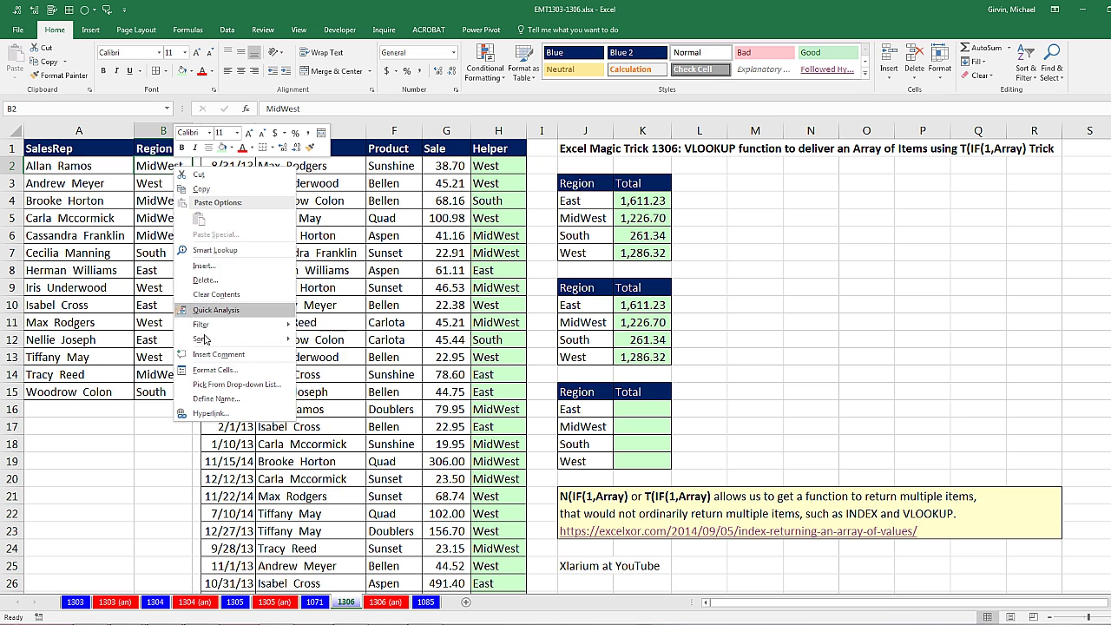
mouse_move(210, 342)
click(329, 341)
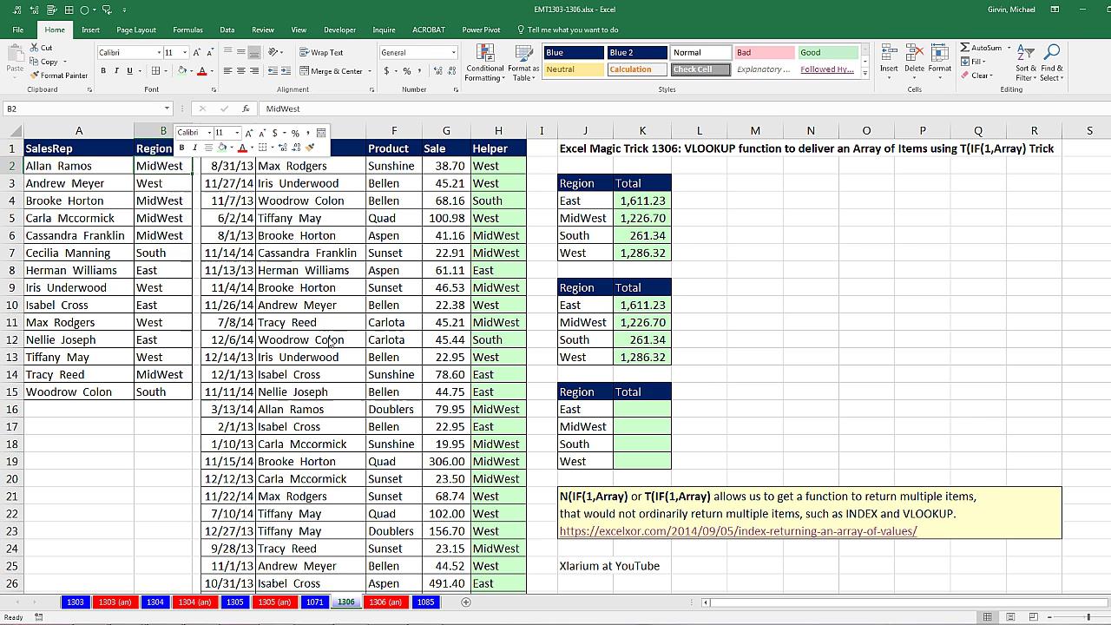
double_click(647, 305)
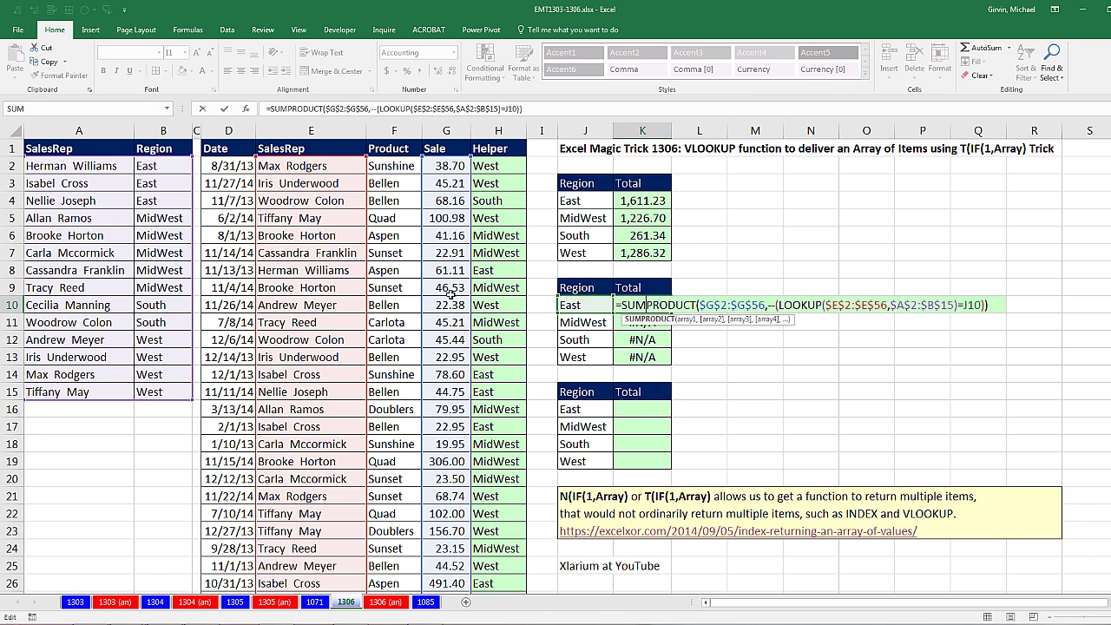
key(ctrl+Return)
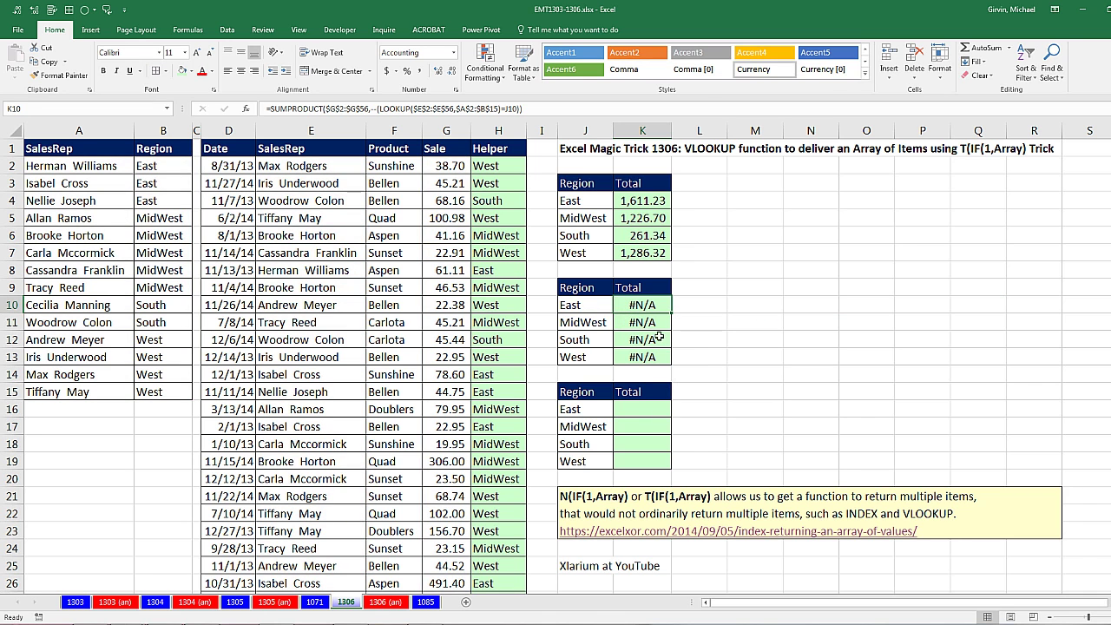
- Start a VLOOKUP formula in K16 with the absolute SalesRep range $E$2:$E$56 as the lookup value
click(636, 409)
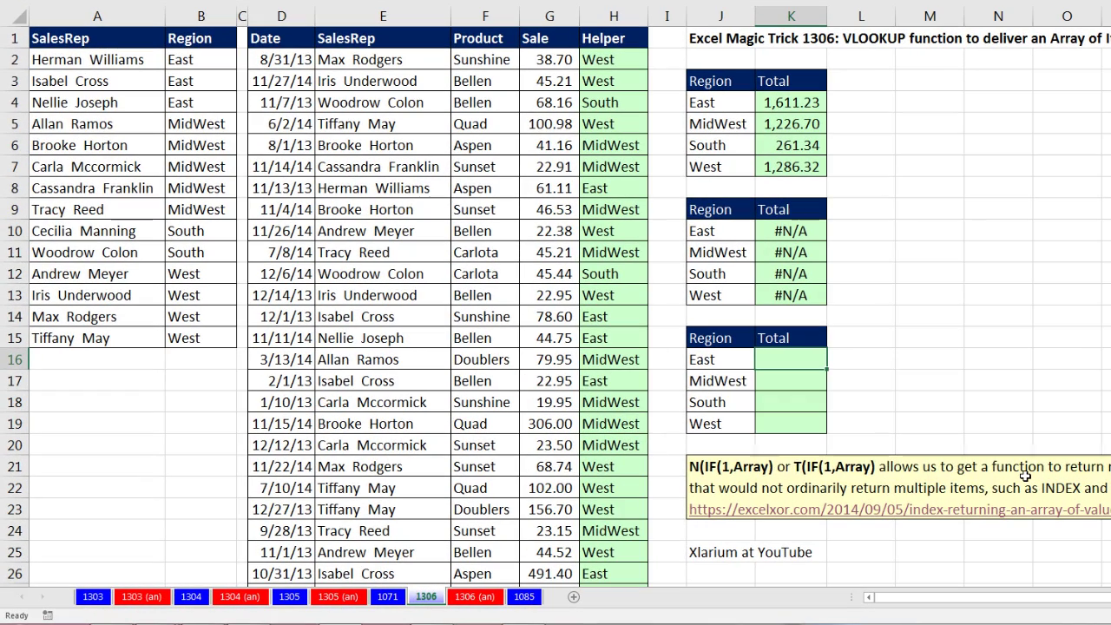
text(=vl)
key(Tab)
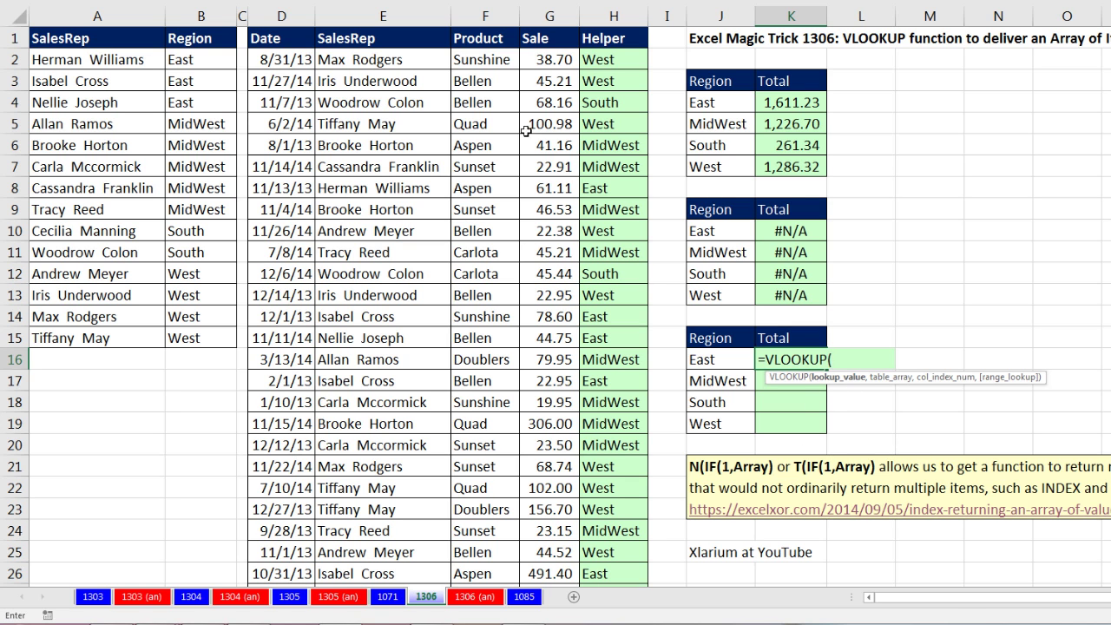
click(372, 59)
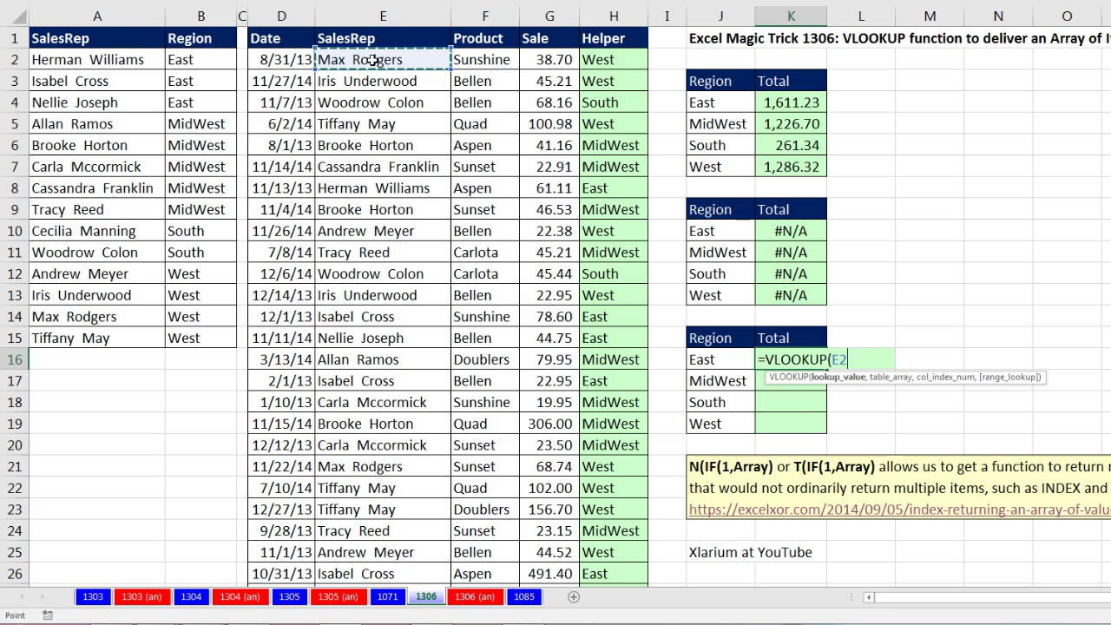
key(ctrl+shift+Down)
scroll(587, 56, up, 9)
key(F4)
text(,)
- Complete the K16 VLOOKUP with the absolute table $A$2:$B$15, column index 2 and exact match 0
scroll(160, 154, up, 1)
drag(52, 59, 197, 342)
key(F4)
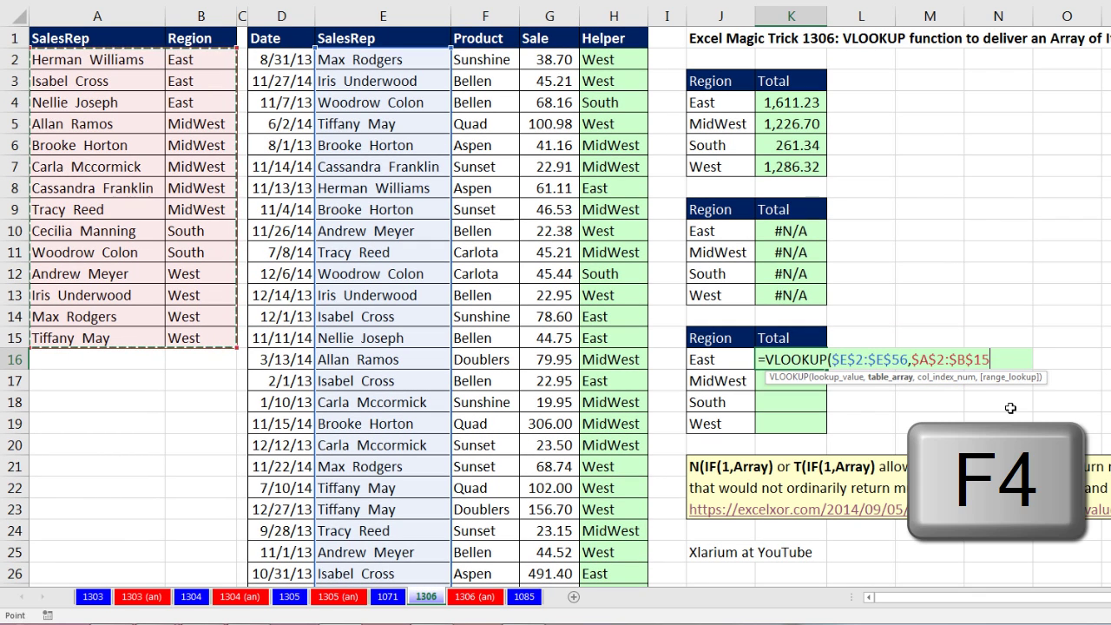
text(,)
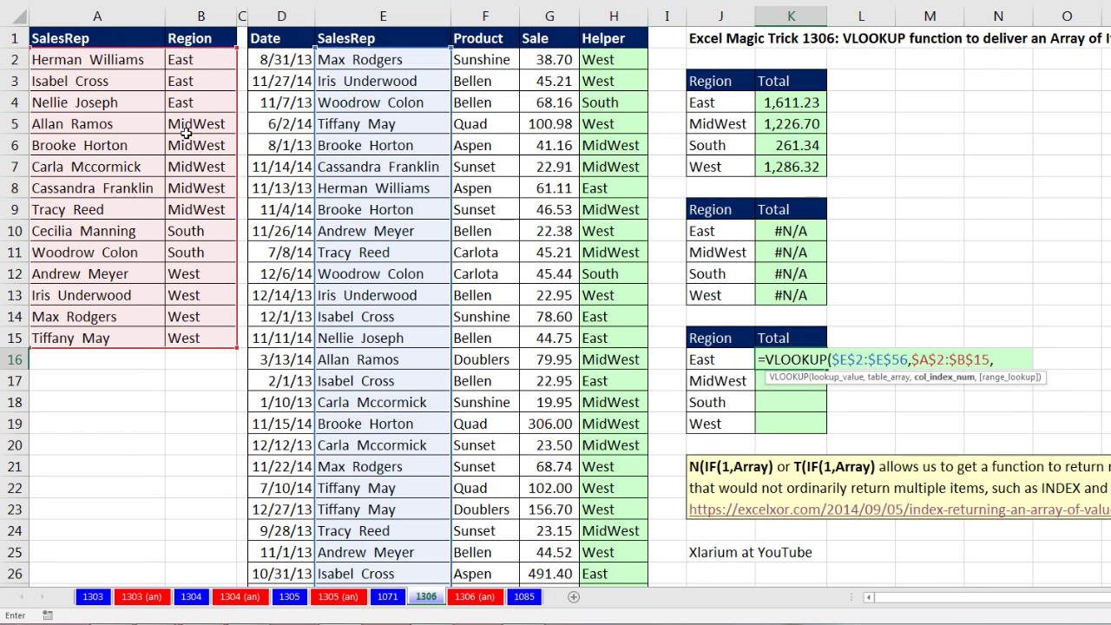
text(2,0))
- Evaluate the whole K16 VLOOKUP expression to preview what it returns, and restore the formula
click(857, 362)
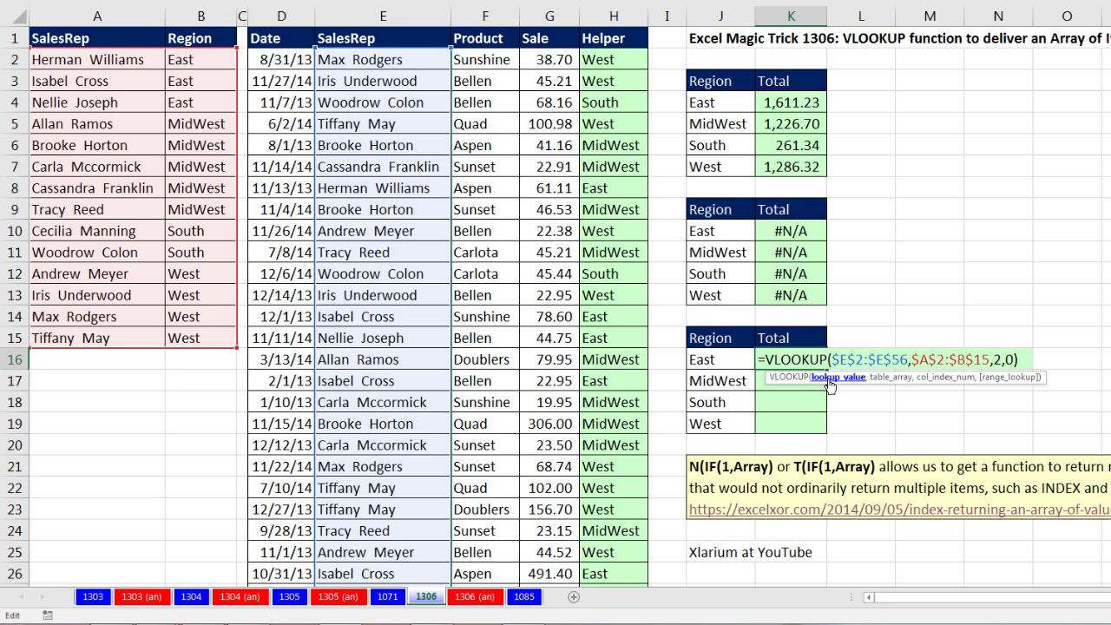
click(830, 379)
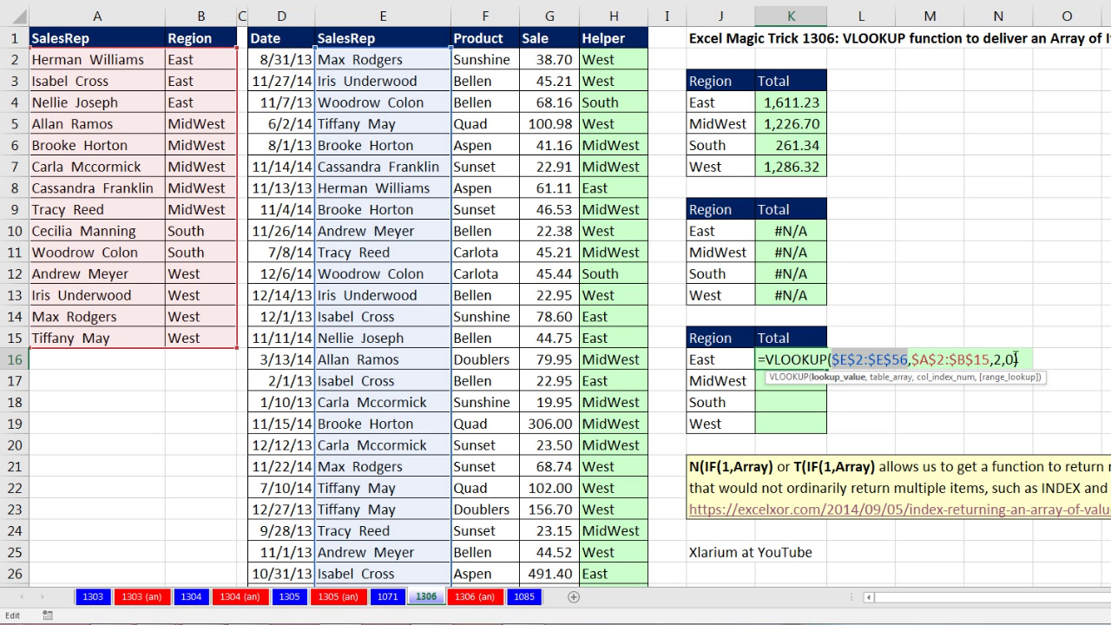
drag(1027, 360, 697, 359)
key(F9)
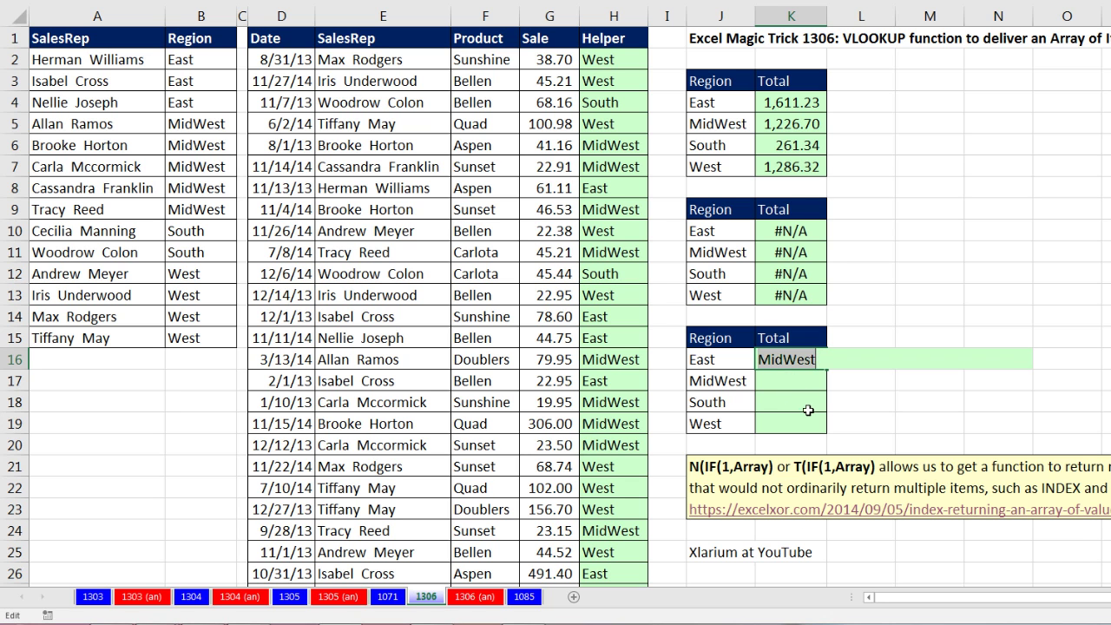
key(ctrl+z)
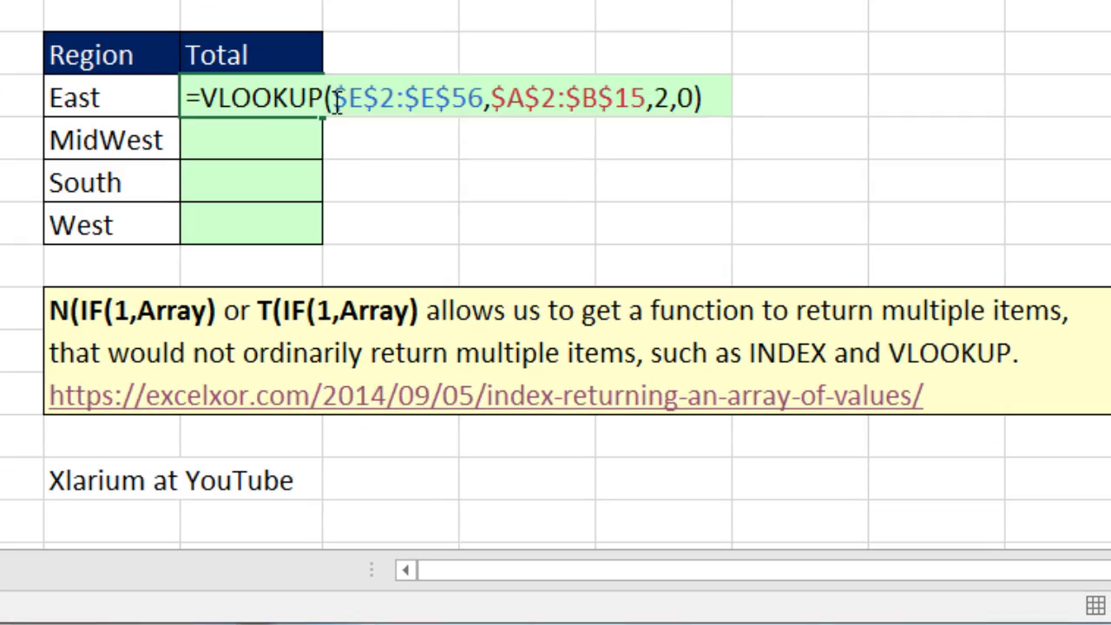
- Wrap the K16 lookup value as T(IF(1,$E$2:$E$56)), and select the whole lookup_value argument
click(484, 178)
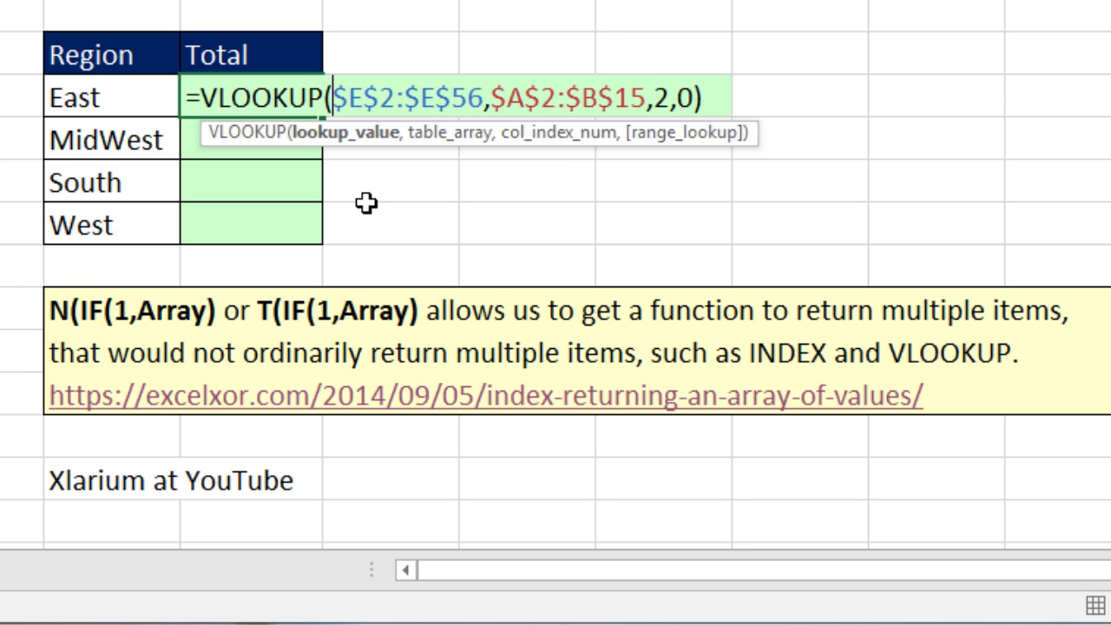
text(t)
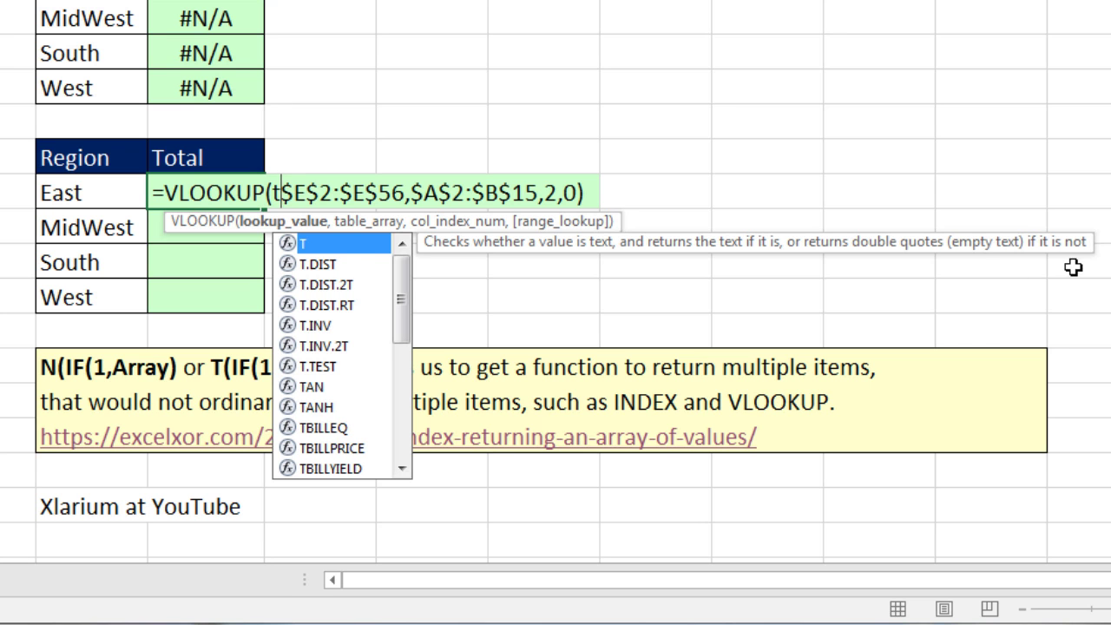
key(Tab)
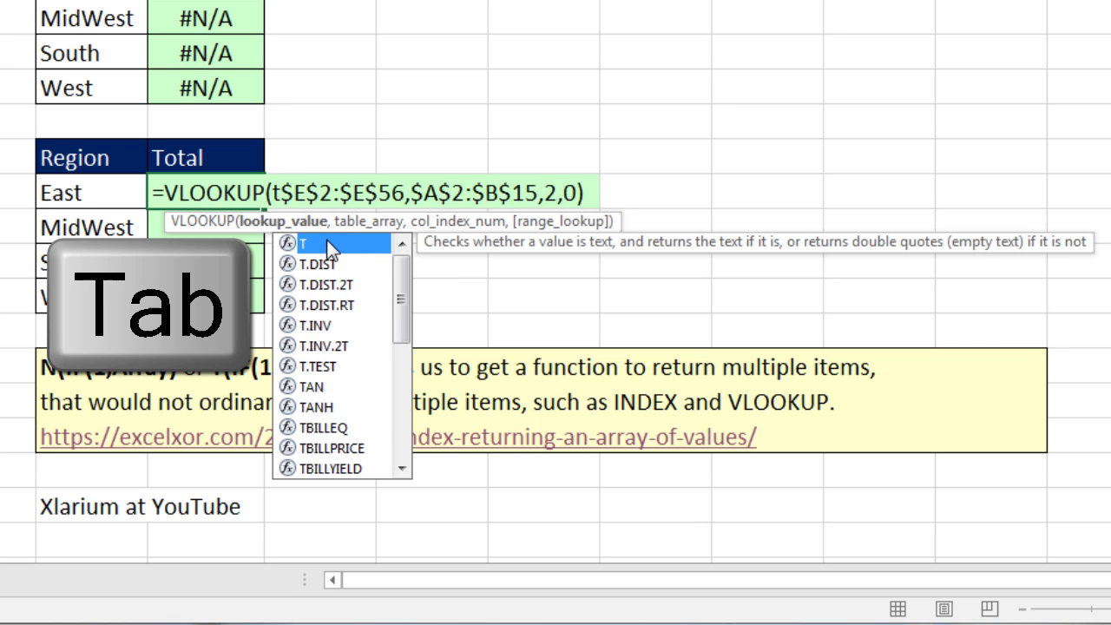
text(IF()
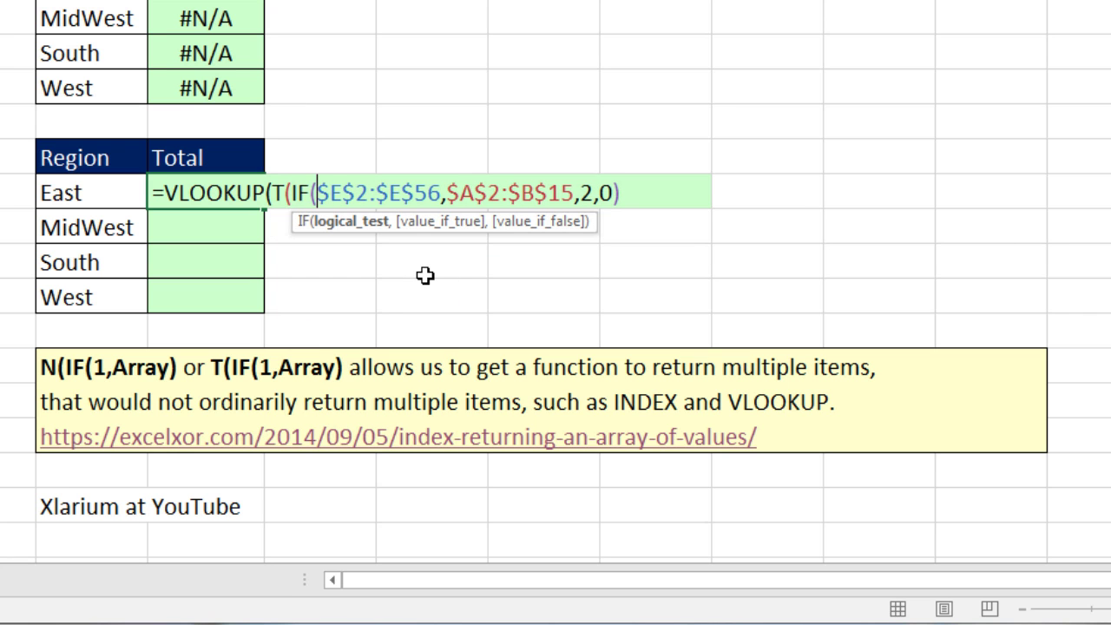
text(1)
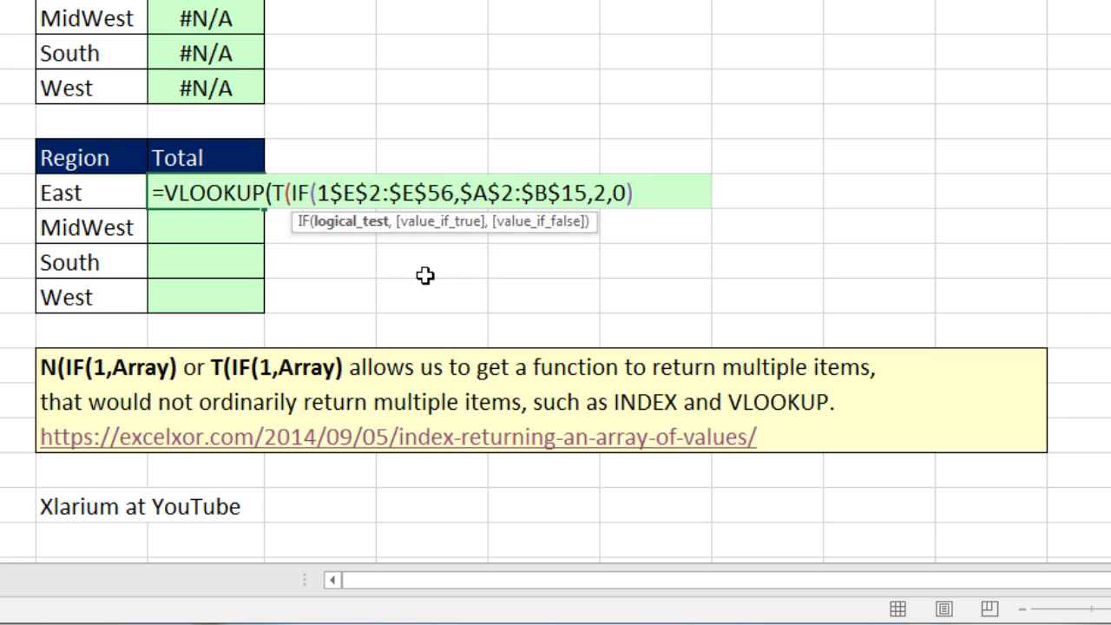
text(,)
key(End)
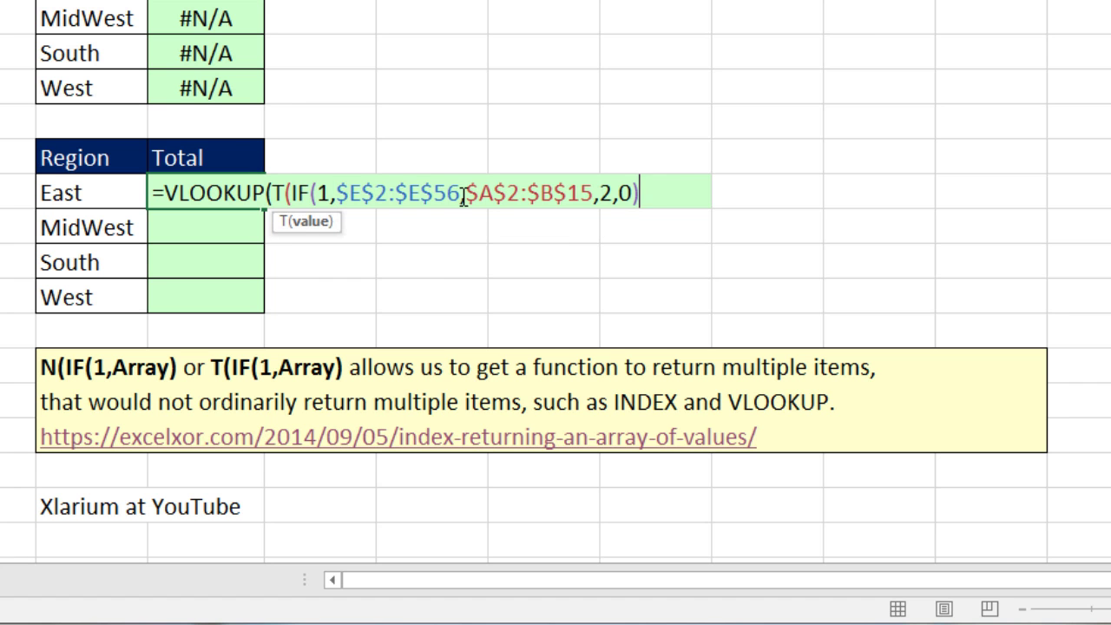
click(463, 194)
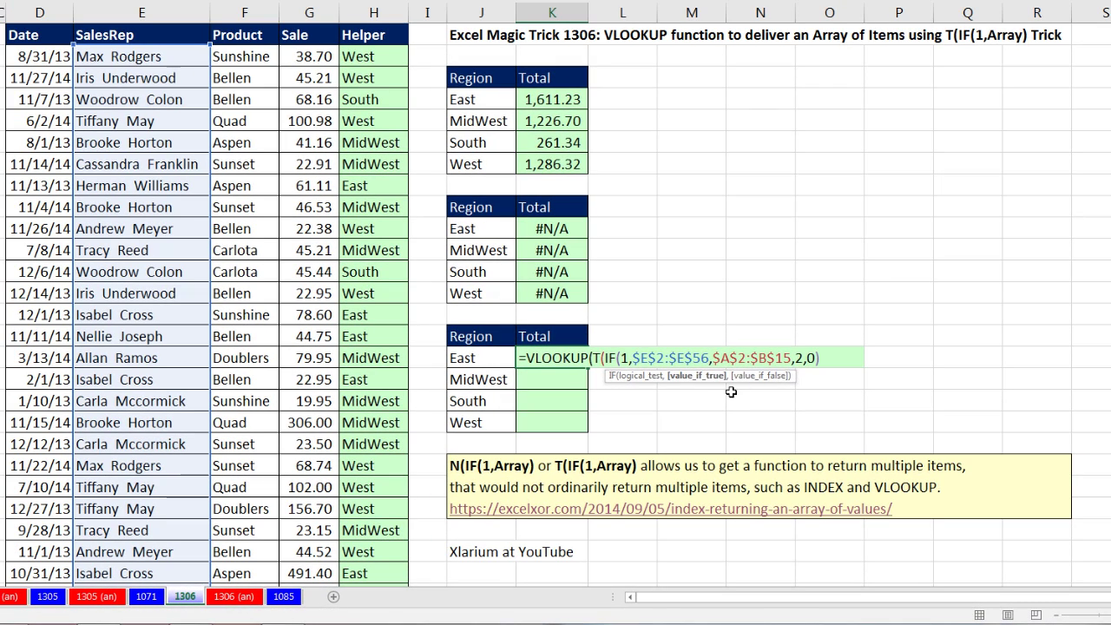
text())
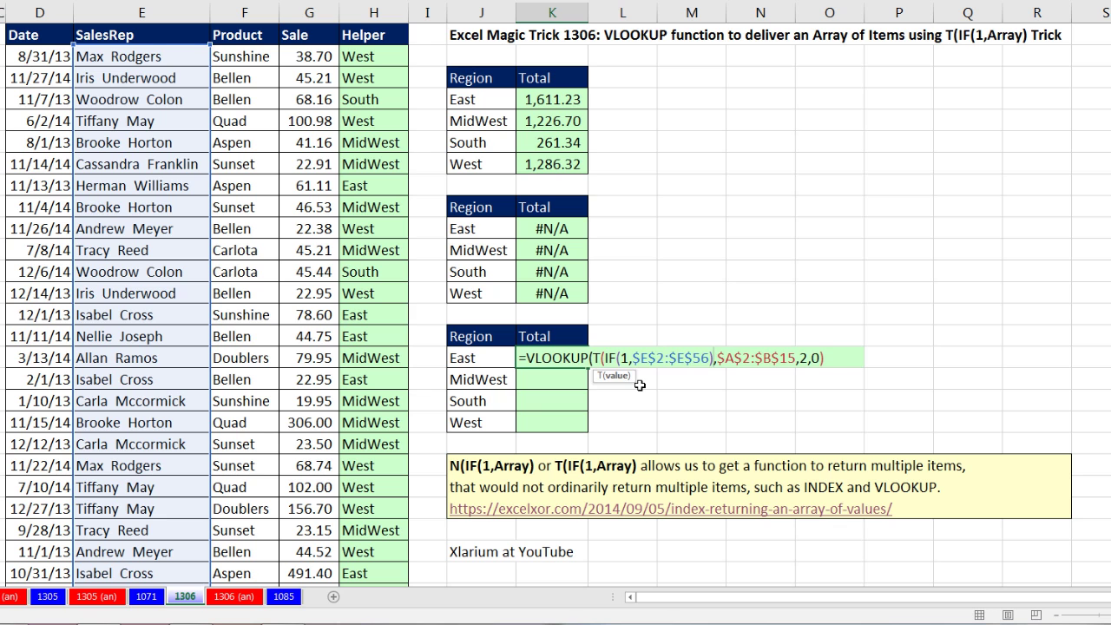
text())
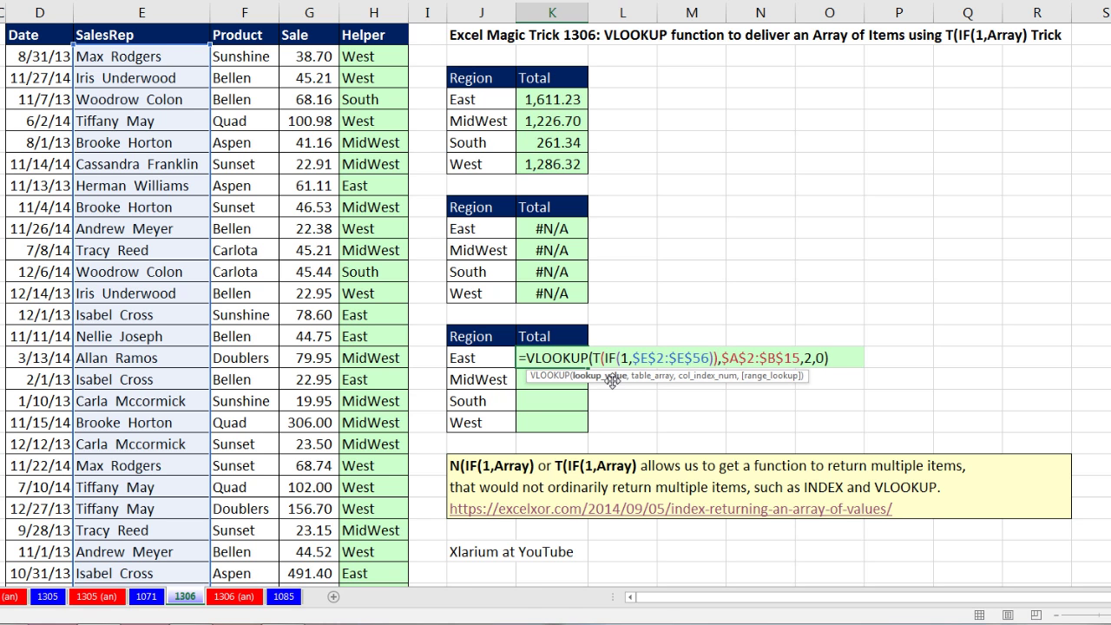
click(612, 379)
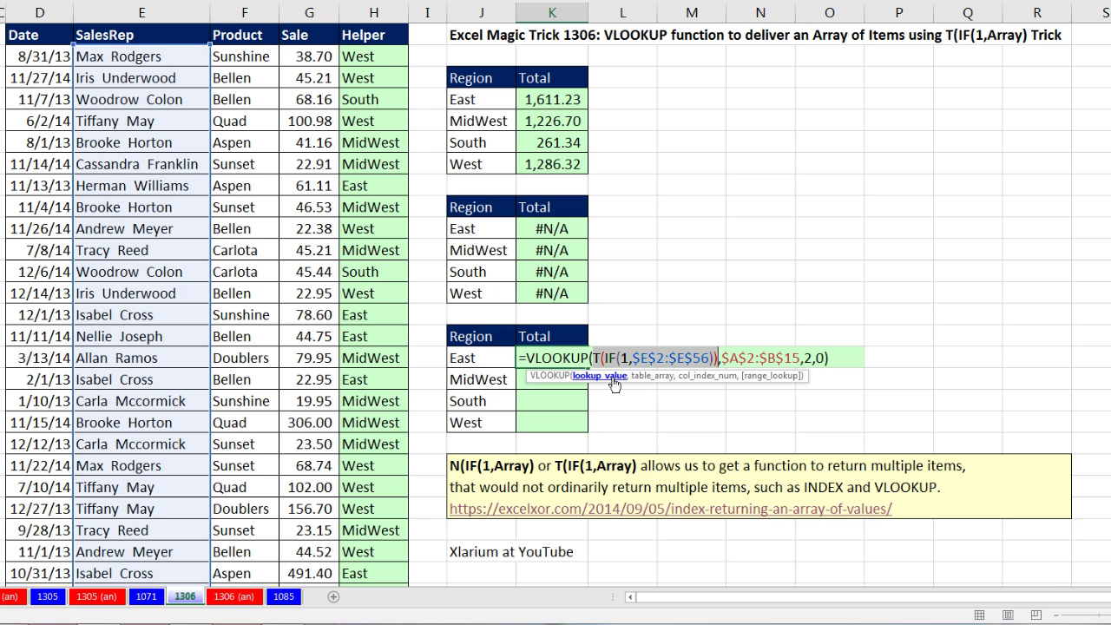
- Preview the K16 lookup_value argument, restore it, and change the IF logical test to the array constant {1}
key(F9)
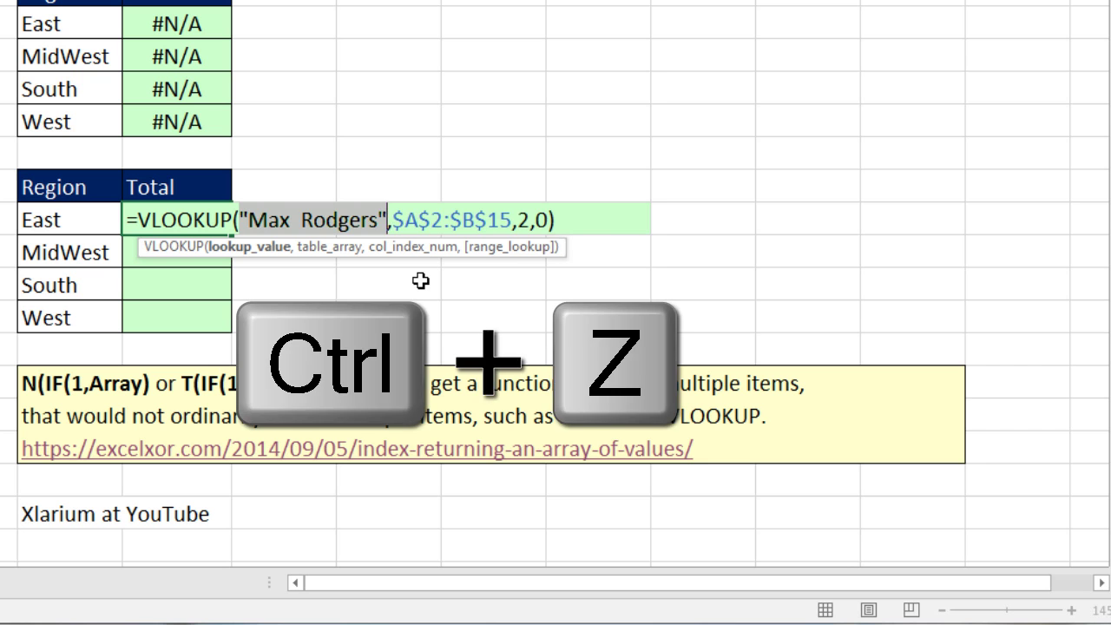
key(ctrl+z)
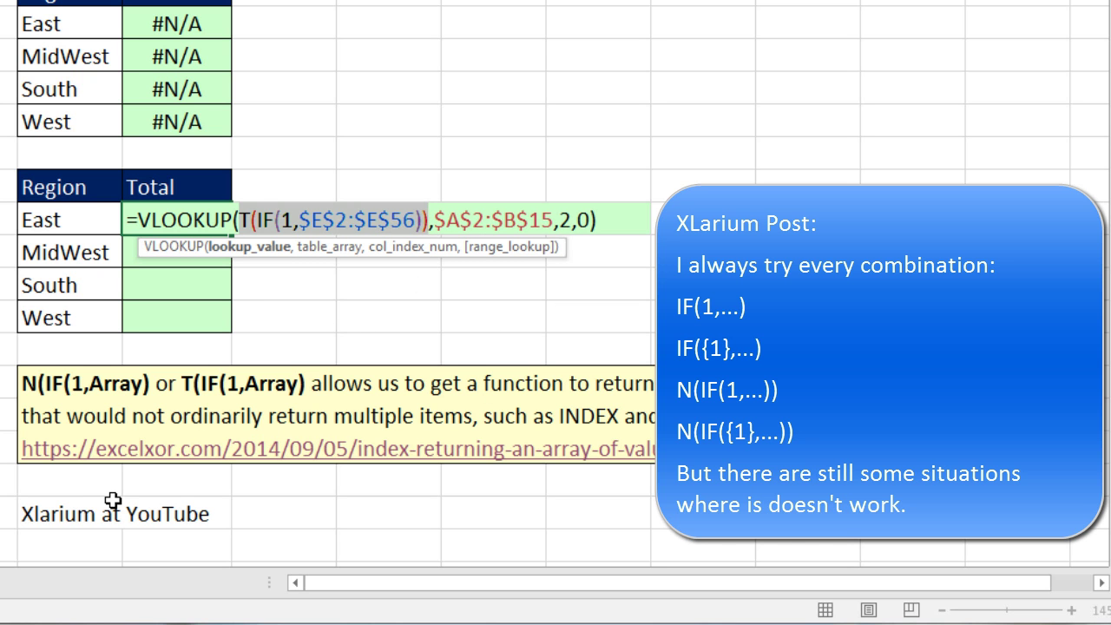
click(281, 221)
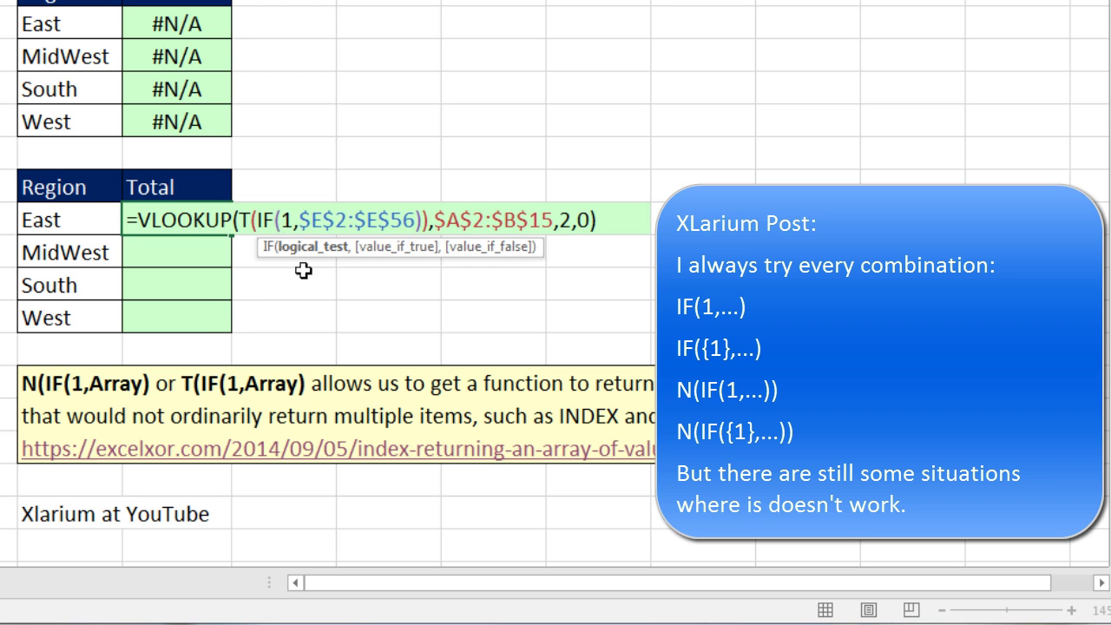
text({1)
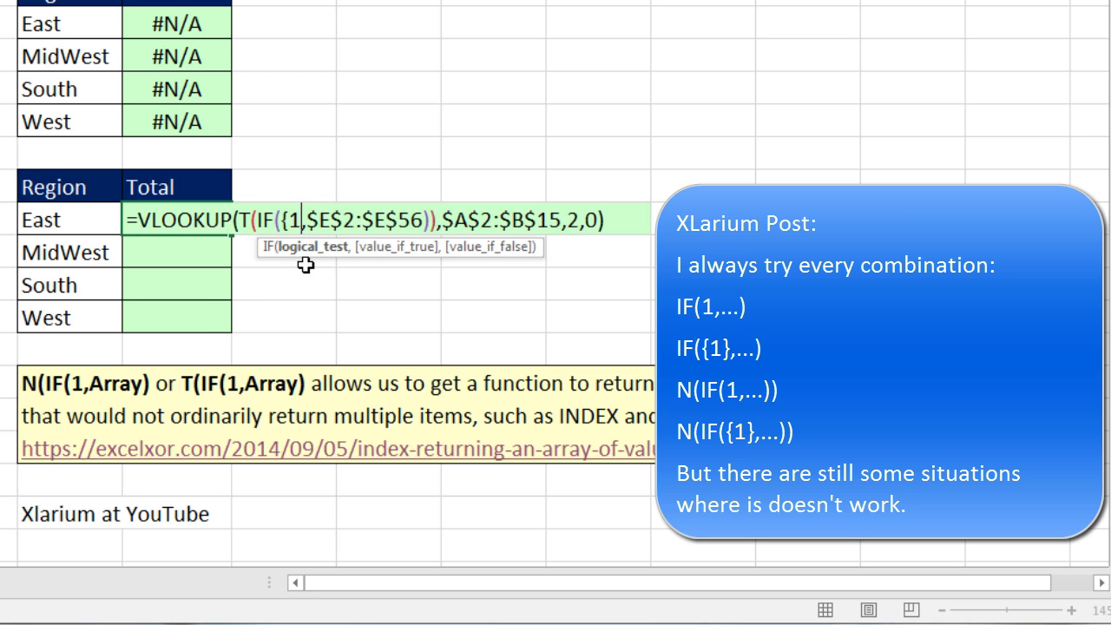
text(})
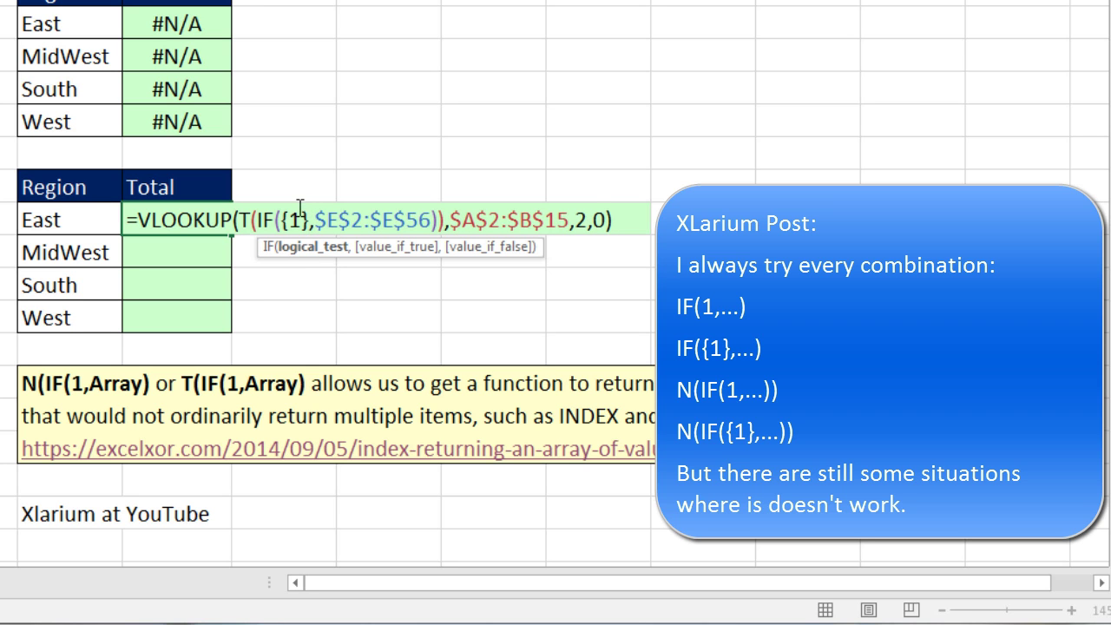
- Evaluate the K16 lookup_value argument T(IF({1},$E$2:$E$56)) to preview its result, and restore the expression
click(240, 221)
click(240, 252)
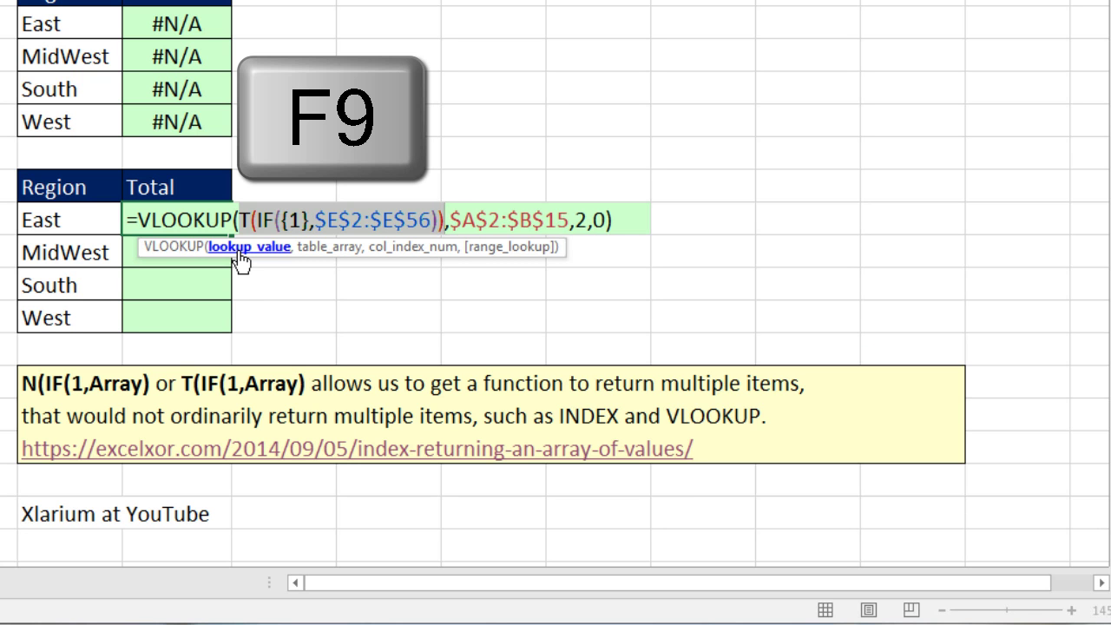
key(F9)
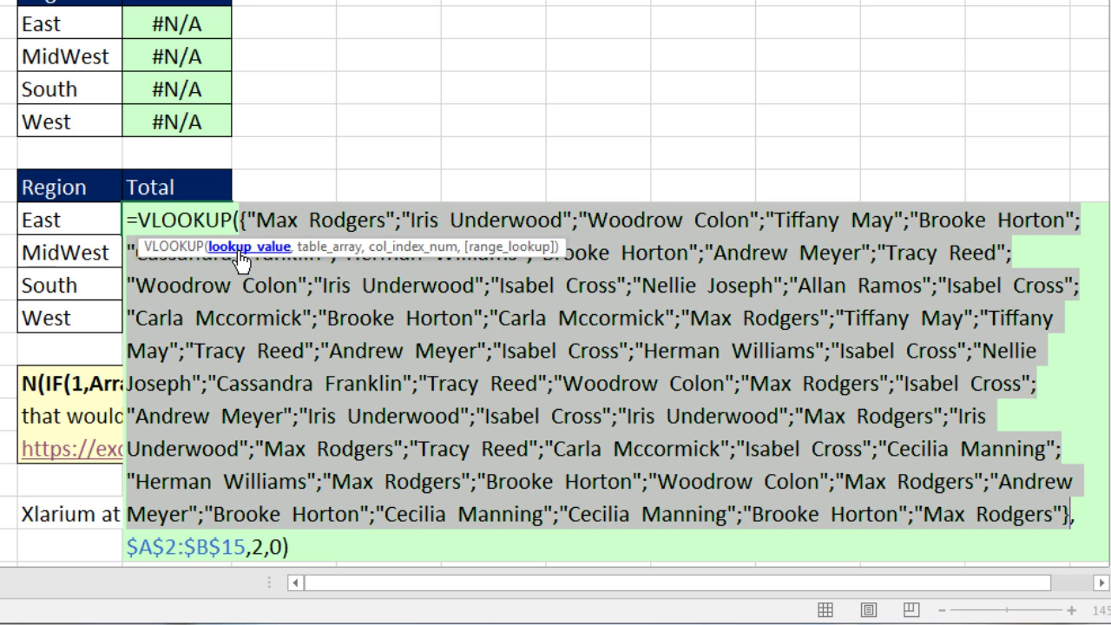
key(ctrl+z)
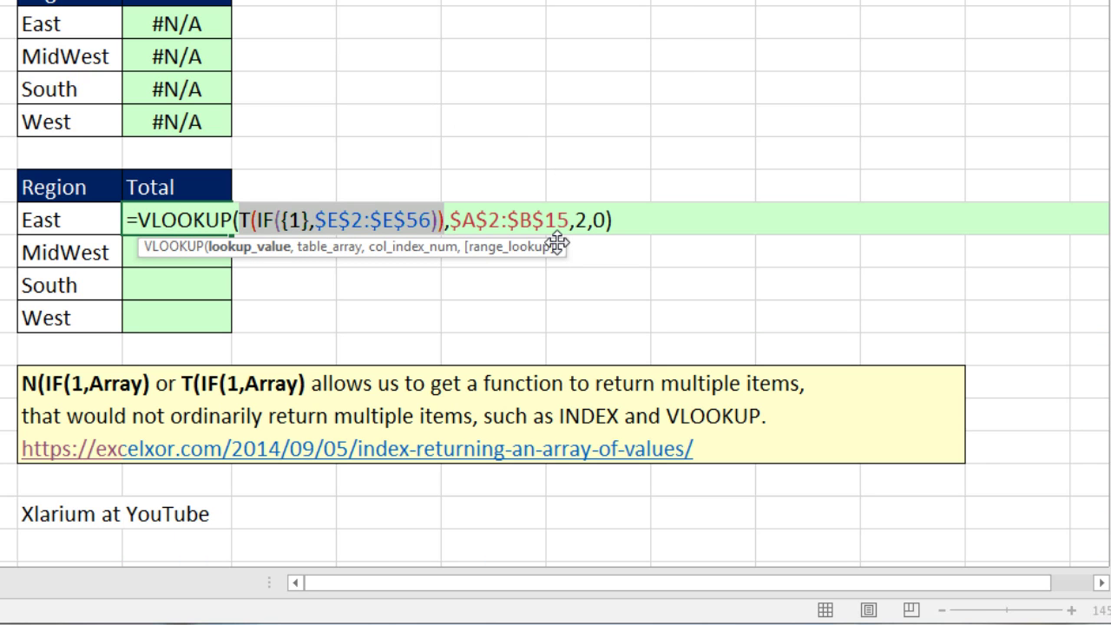
- Evaluate the entire K16 VLOOKUP formula with the {1} logical test to preview its result, and restore the formula
drag(558, 243, 544, 286)
drag(615, 220, 127, 219)
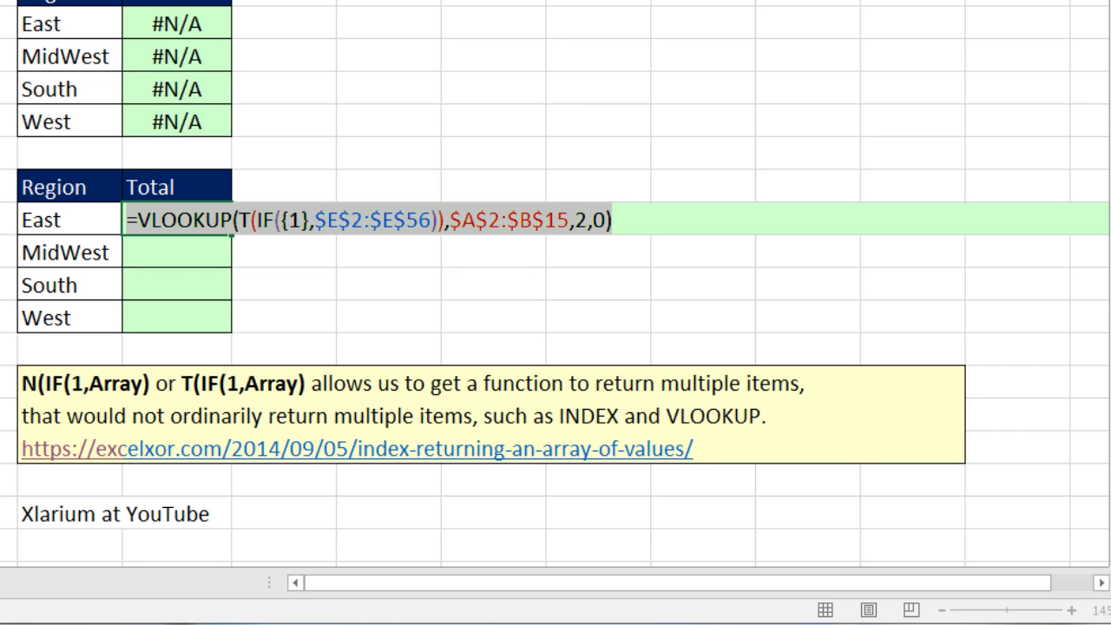
key(F9)
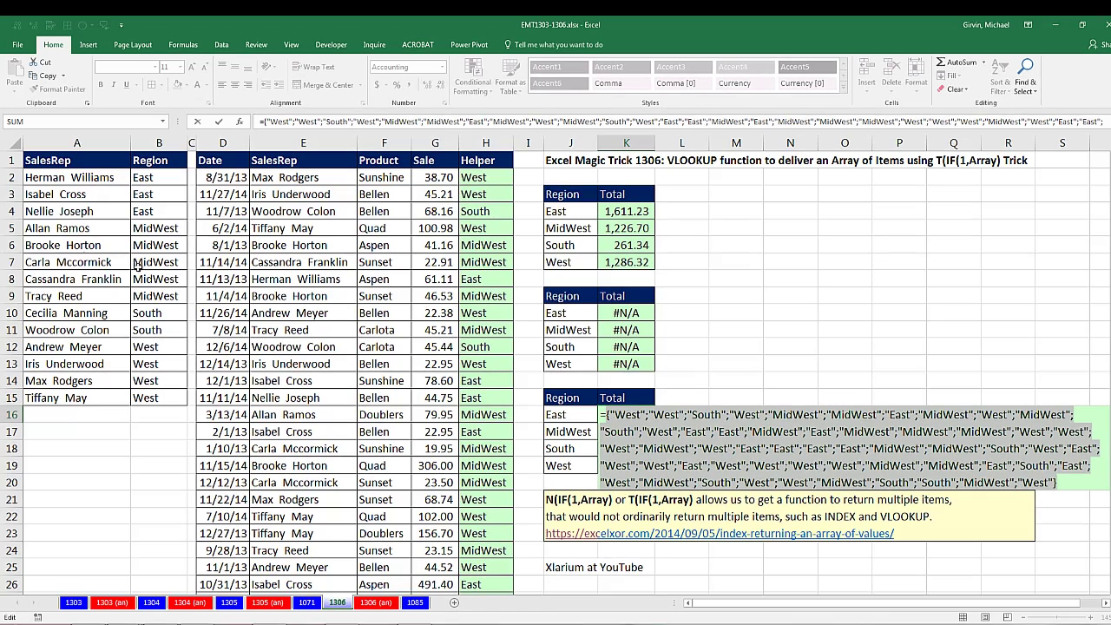
key(ctrl+z)
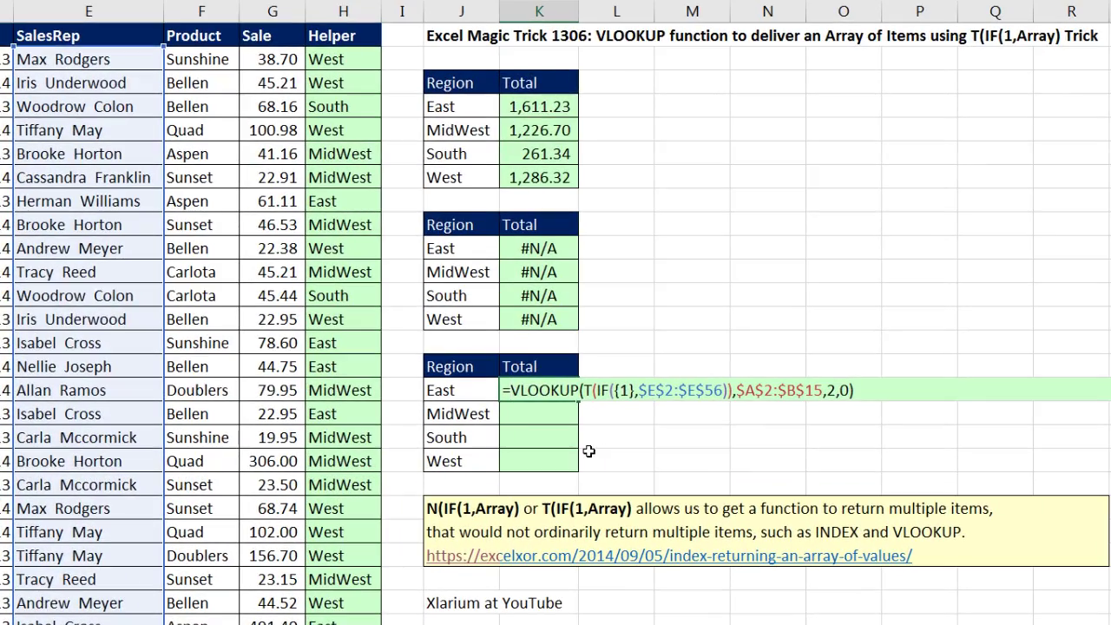
- Nest the K16 VLOOKUP in SUMPRODUCT with $G$2:$G$56 as the first array and --( opening the second
text(sump)
key(Tab)
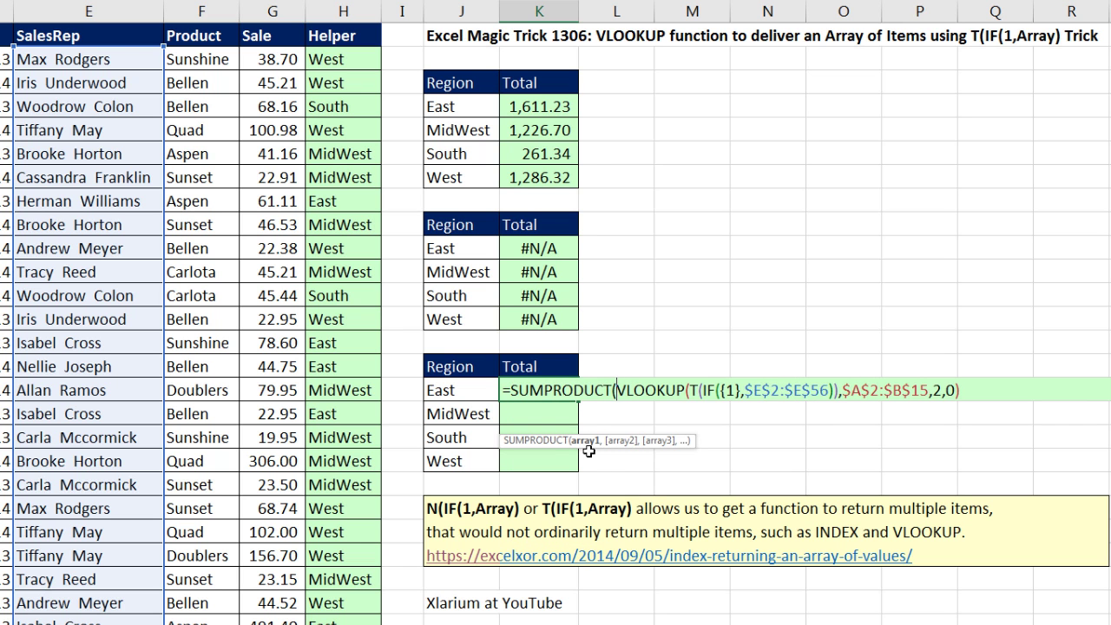
click(287, 57)
key(ctrl+shift+Down)
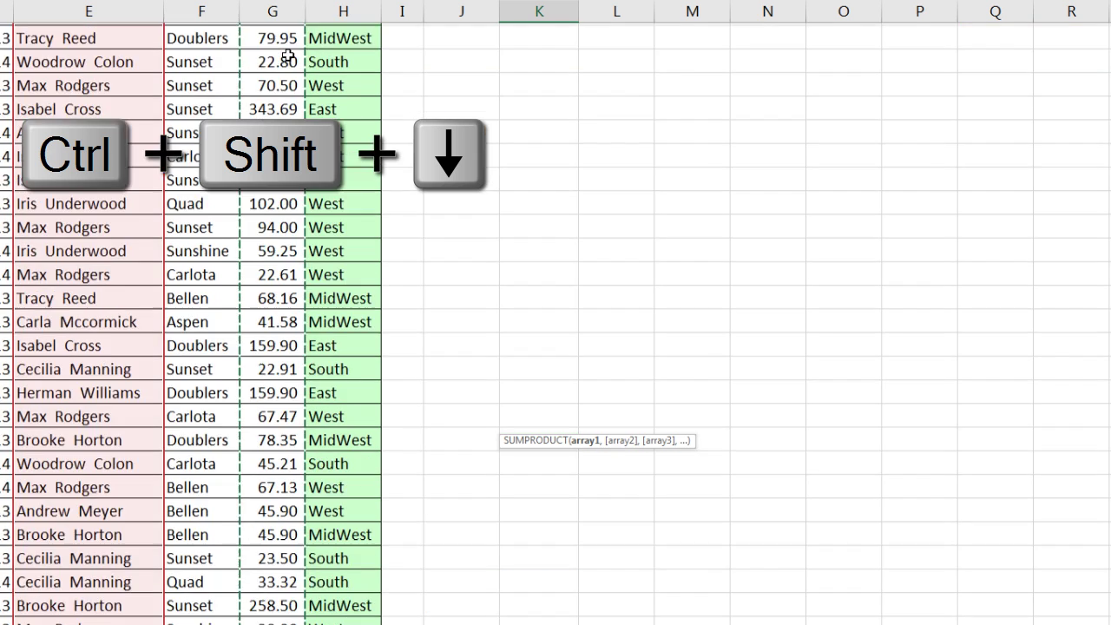
key(F4)
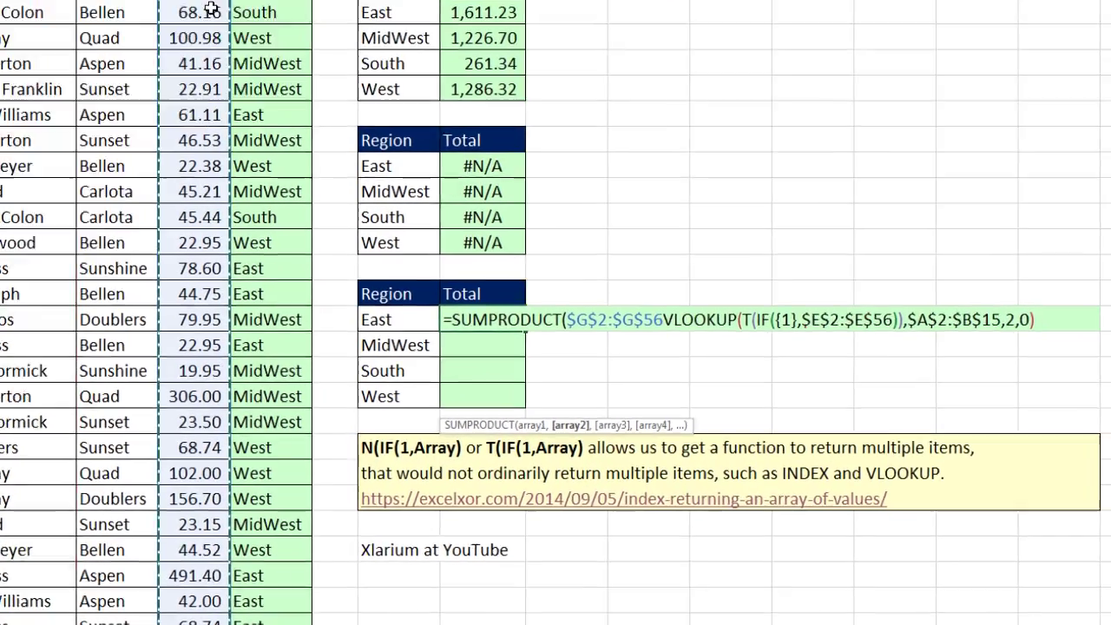
text(,--(VLOOKUP(T(IF({1},$E$2:$E$56)),$A$2:$B$15,2,0)
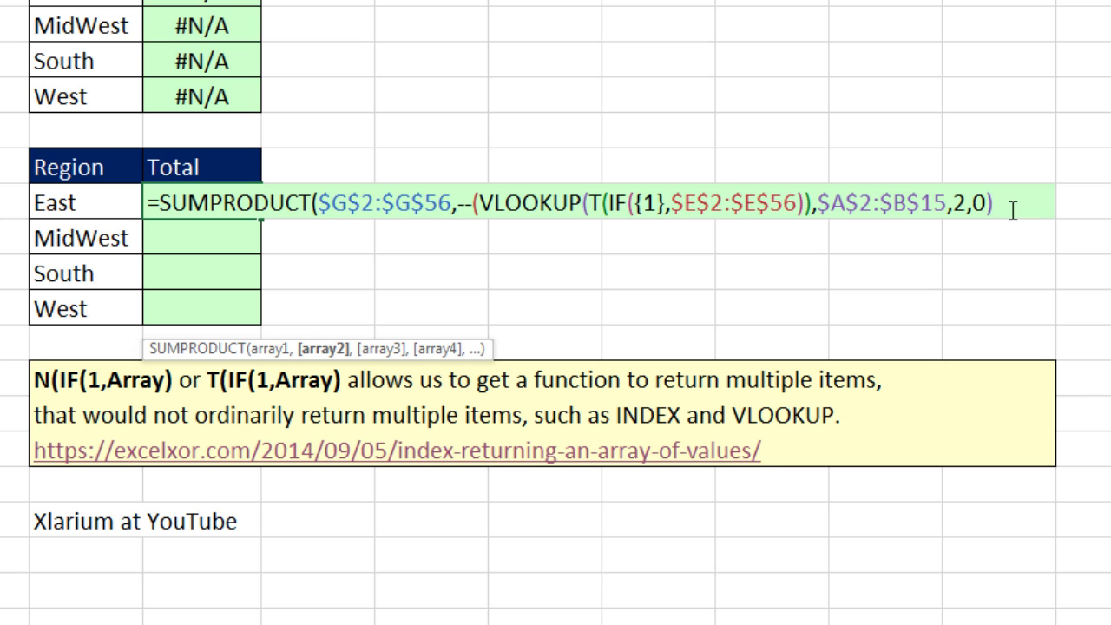
- Compare the VLOOKUP result with J16, close and enter the K16 formula, and fill it through the West row
text(=)
click(122, 196)
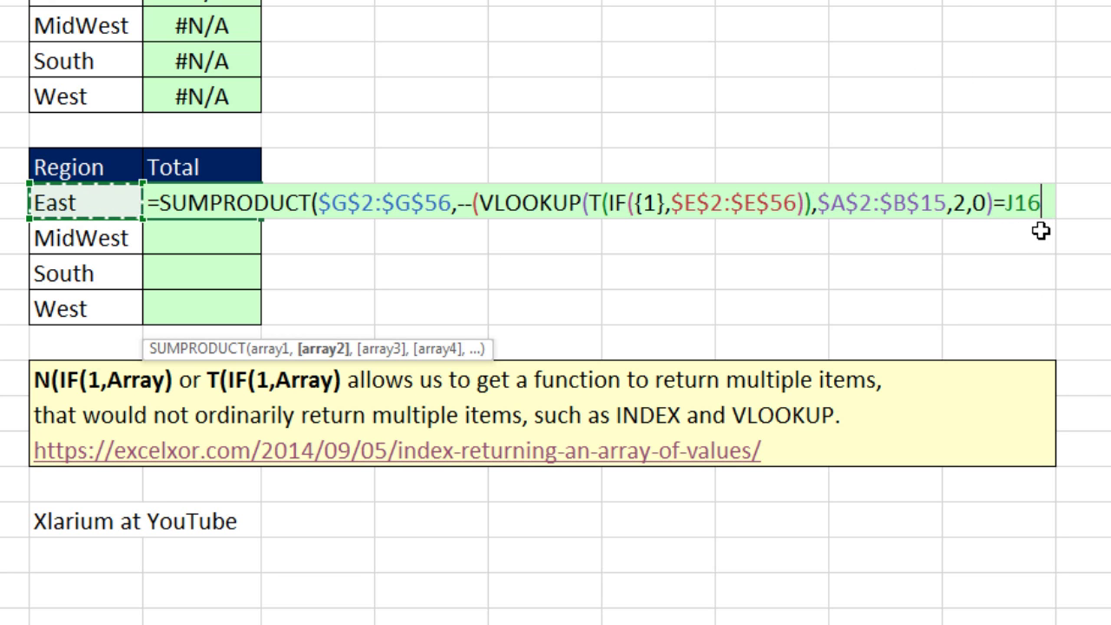
text())
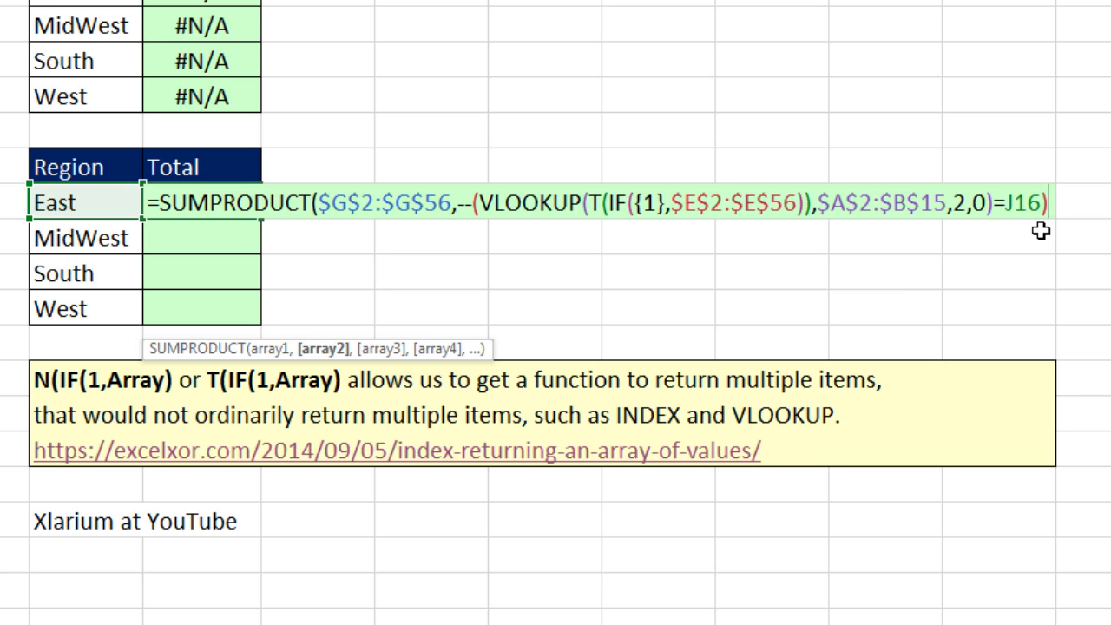
drag(488, 344, 652, 253)
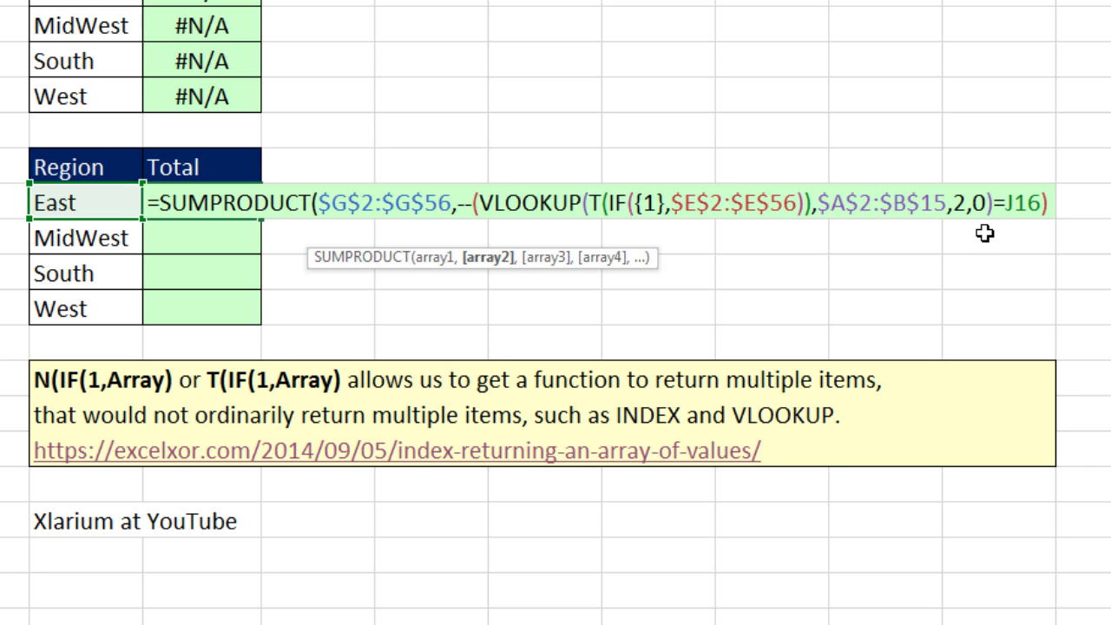
text())
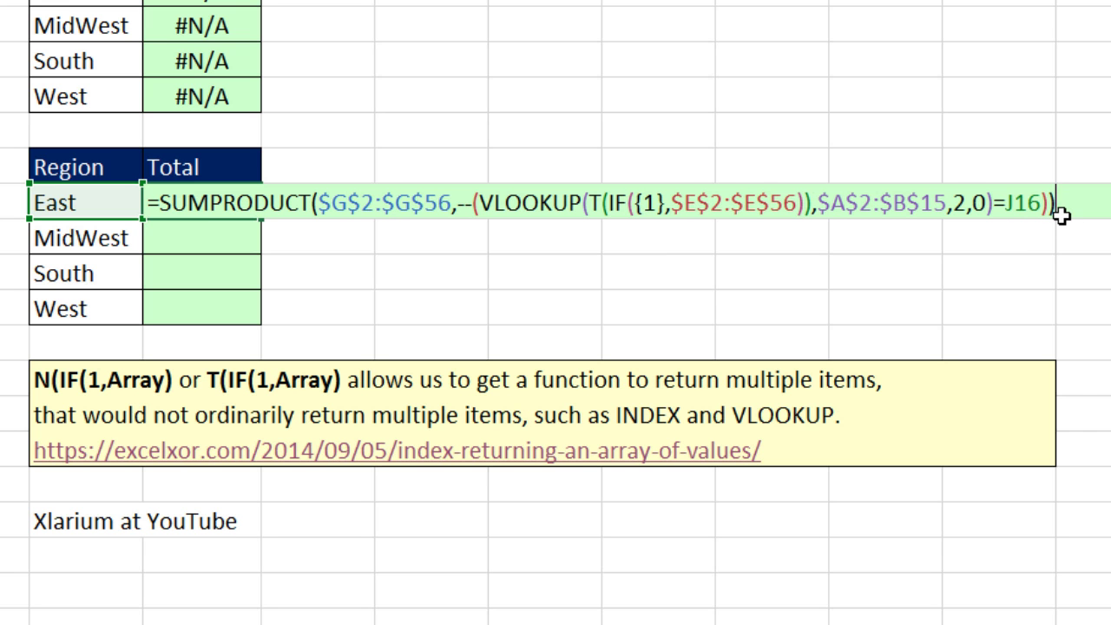
key(ctrl+Return)
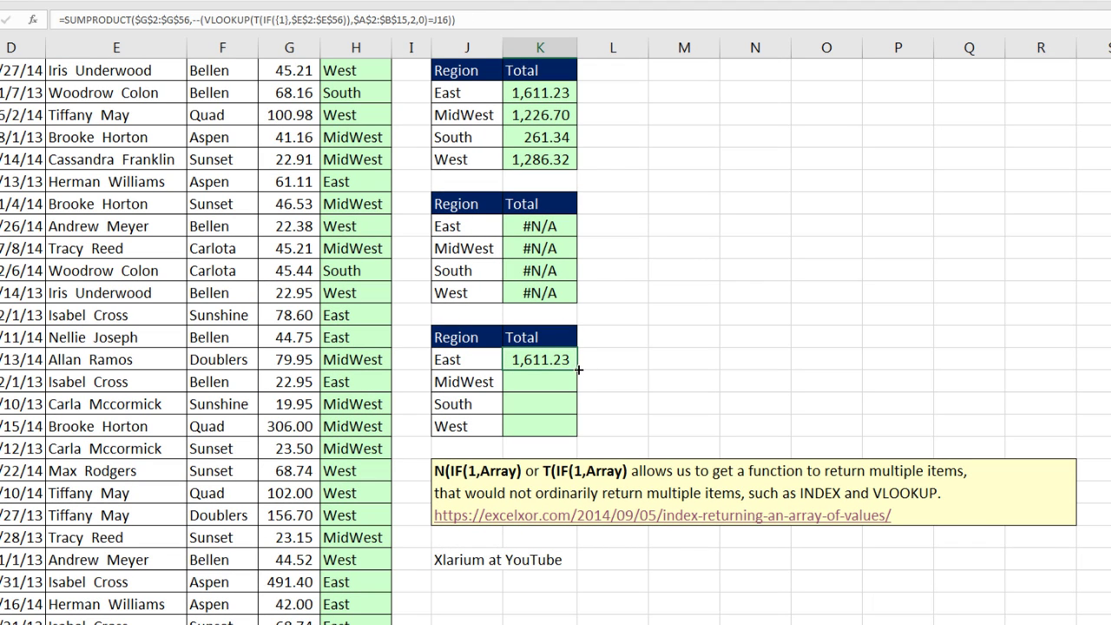
double_click(579, 370)
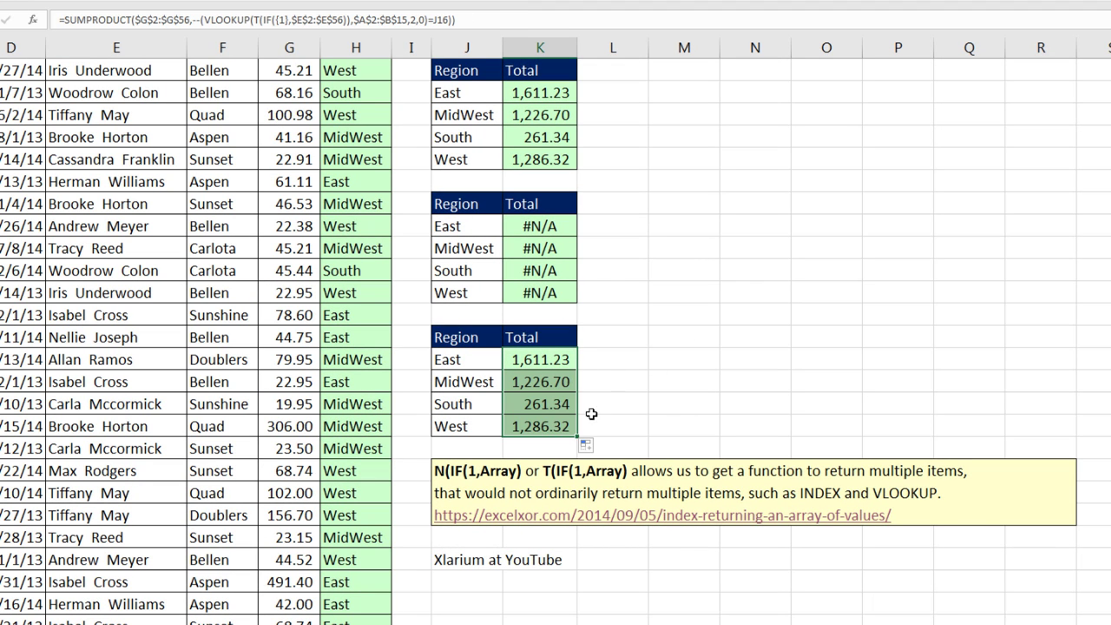
- Examine the VLOOKUP lookup_value and range_lookup arguments inside the completed K16 formula, and keep the formula as is
click(549, 359)
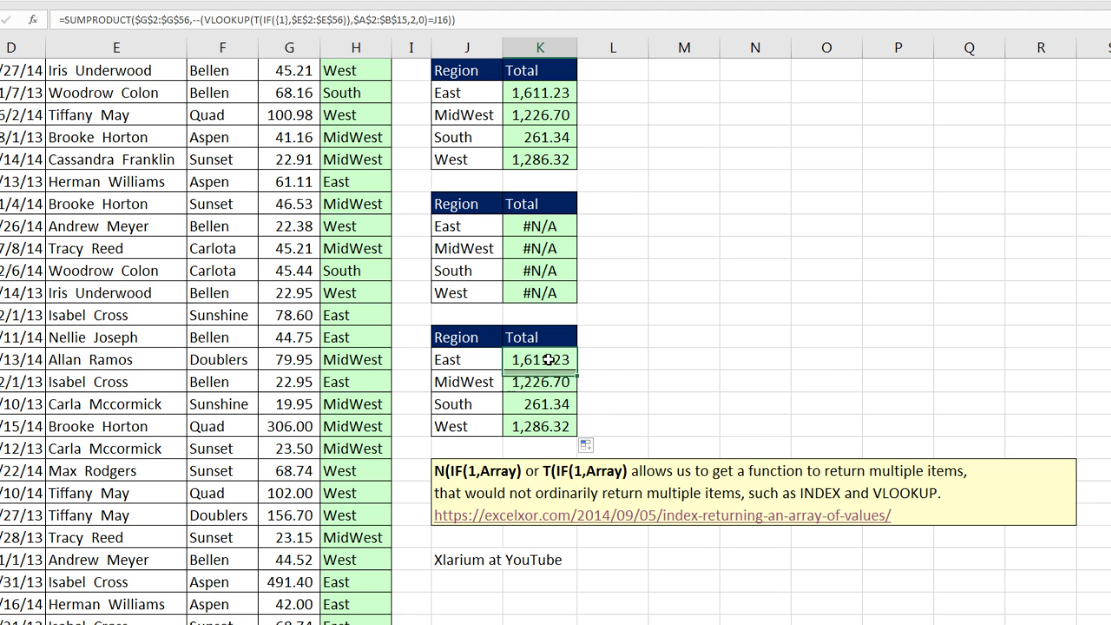
key(F2)
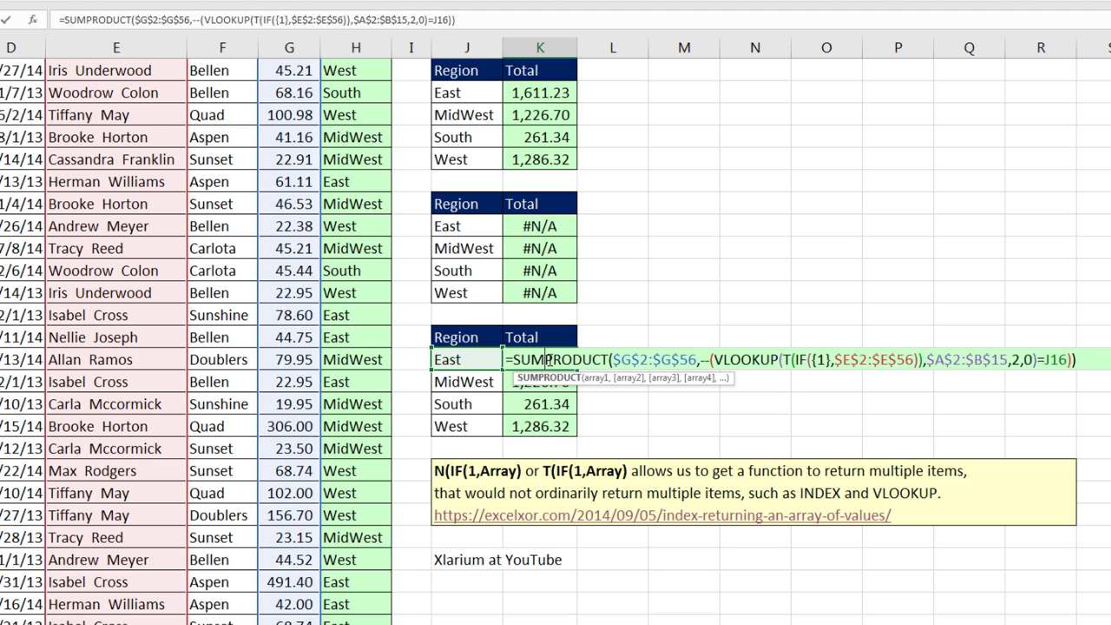
click(785, 360)
click(780, 379)
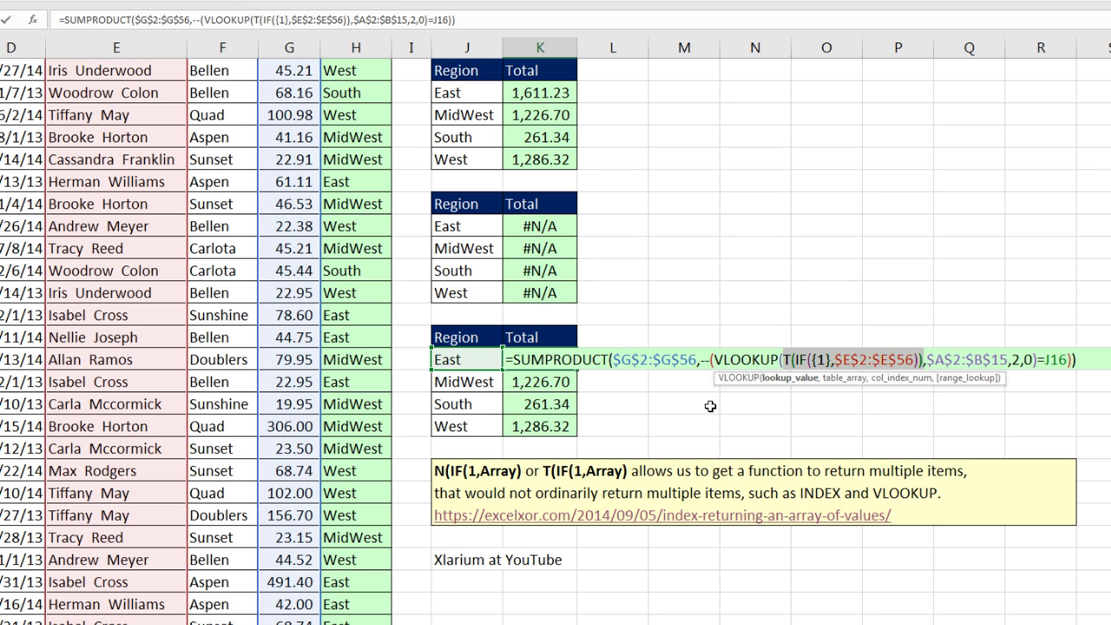
click(1029, 359)
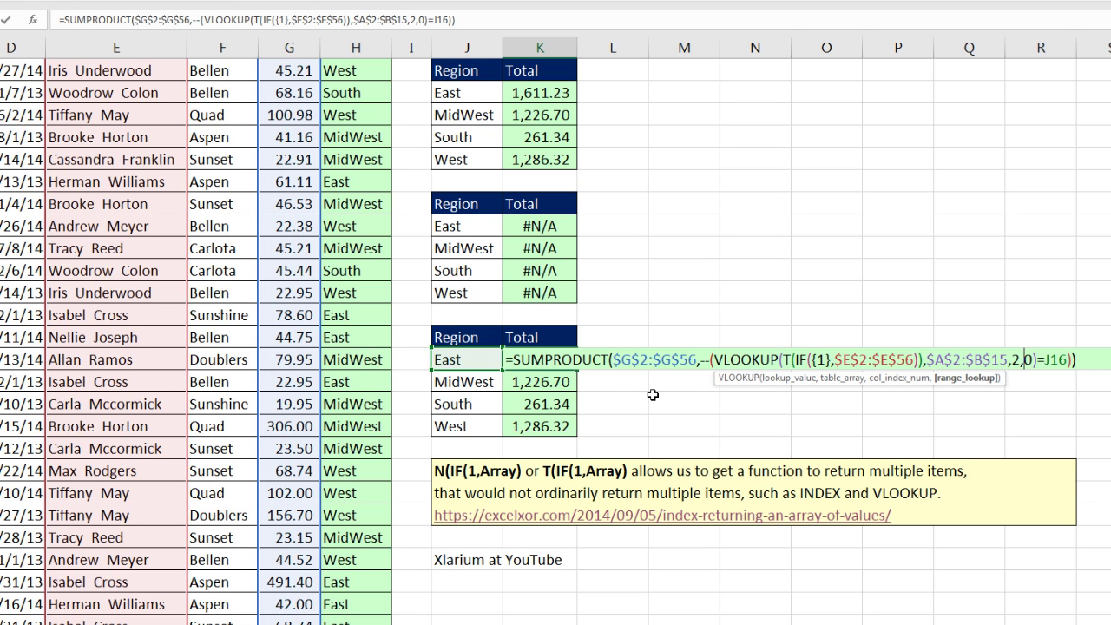
key(ctrl+Return)
- Review the IF logical test {1} in the K16 SUMPRODUCT formula, and re-enter the formula unchanged
scroll(580, 380, up, 1)
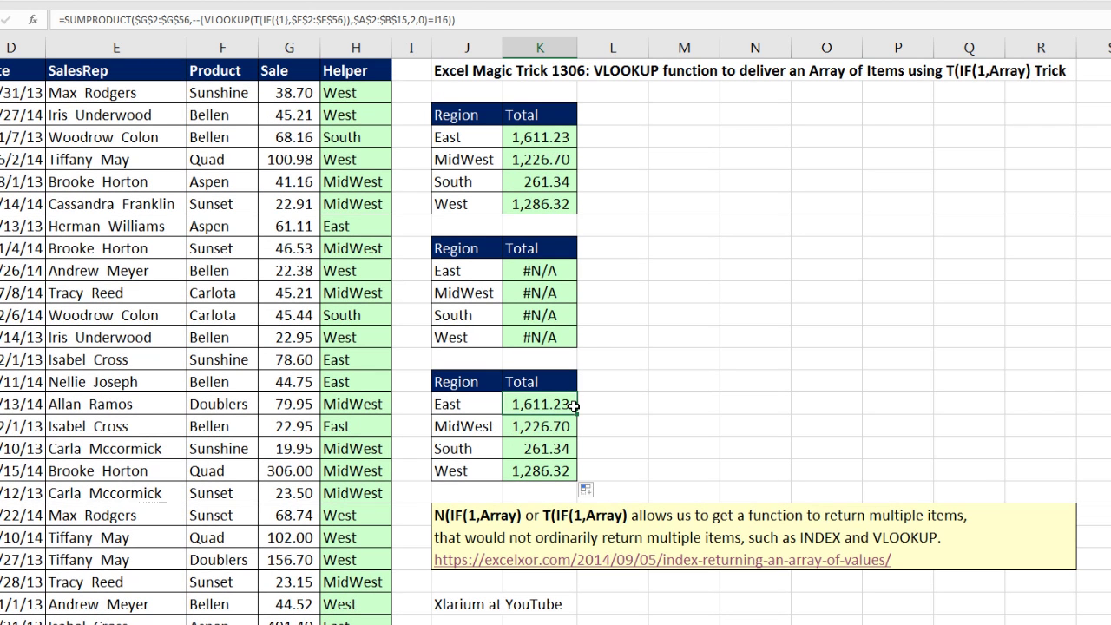
key(F2)
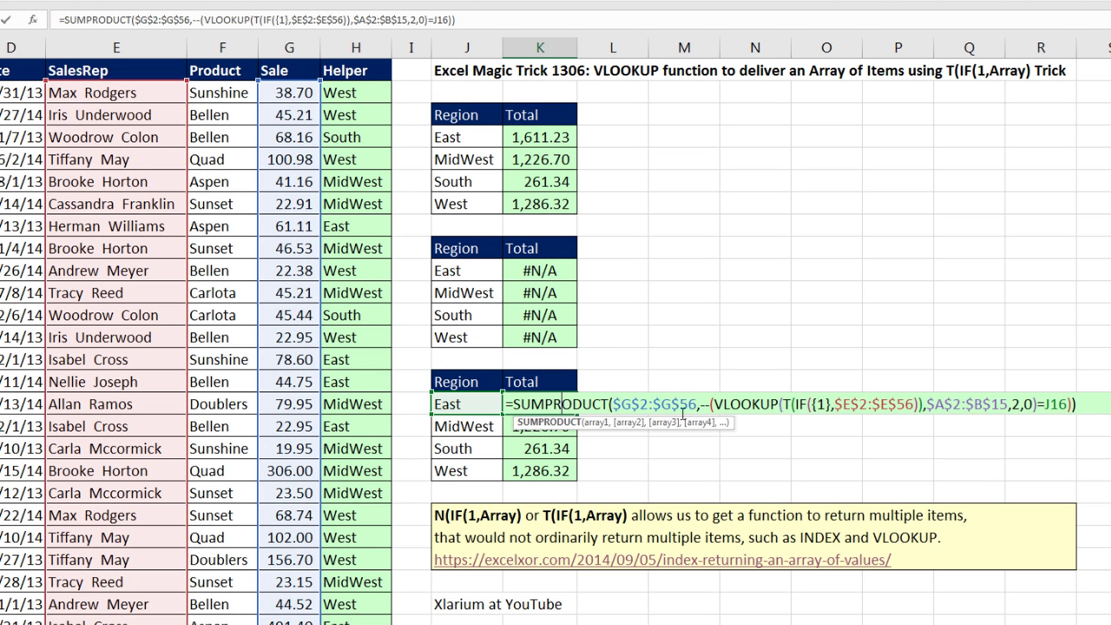
click(837, 405)
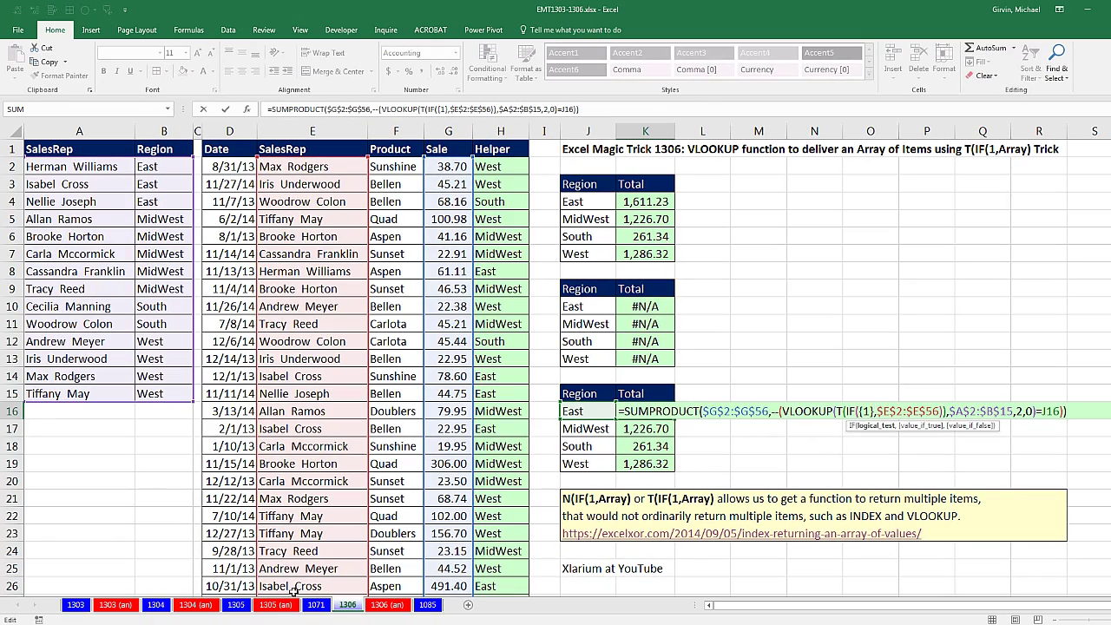
key(ctrl+Return)
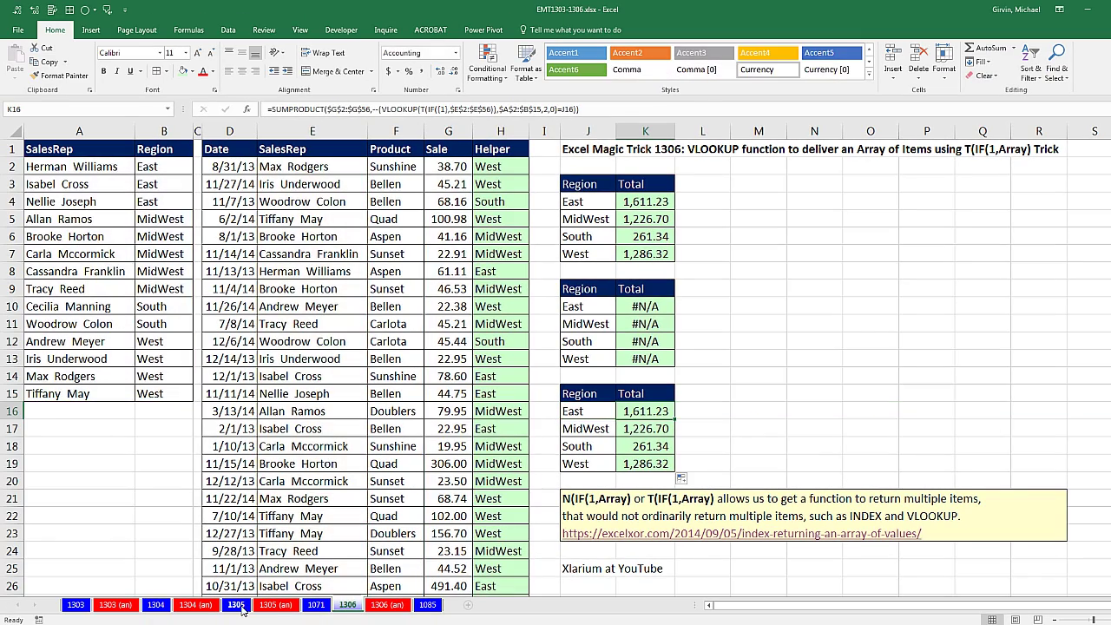
- On the 1305 (an) sheet, examine the N(IF(1,MATCH)) arguments of INDEX in H16 and re-enter it as an array formula
click(276, 605)
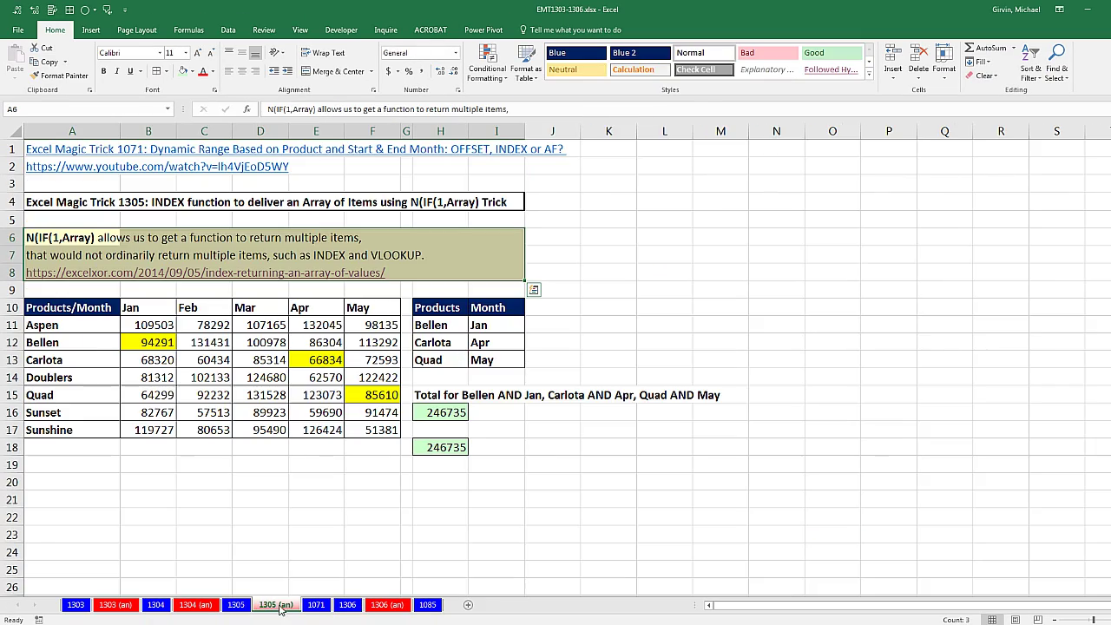
double_click(447, 416)
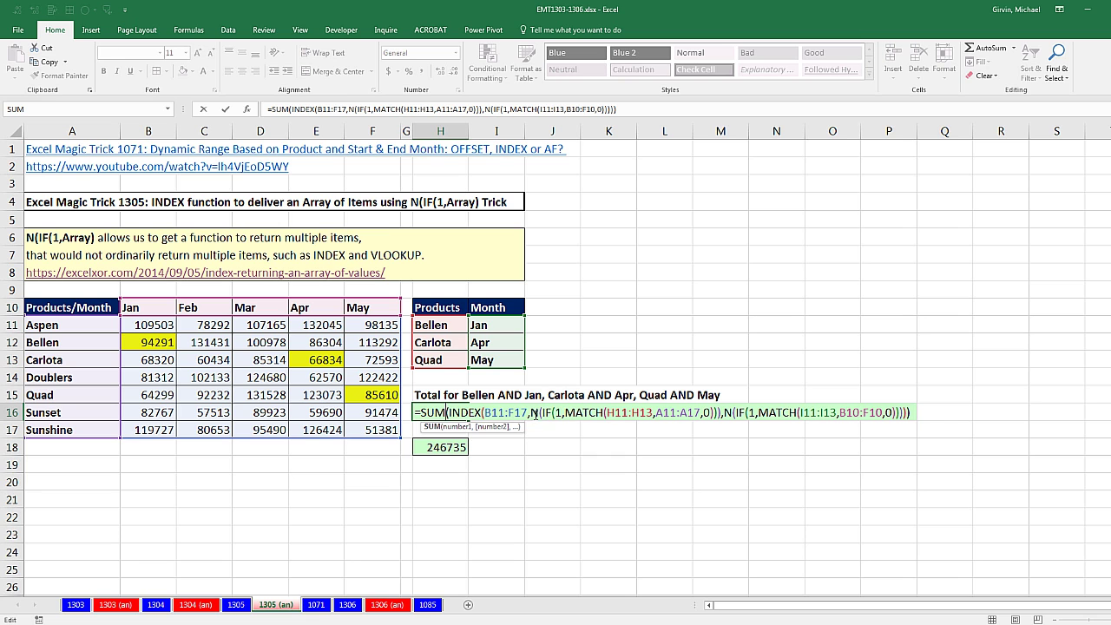
click(531, 413)
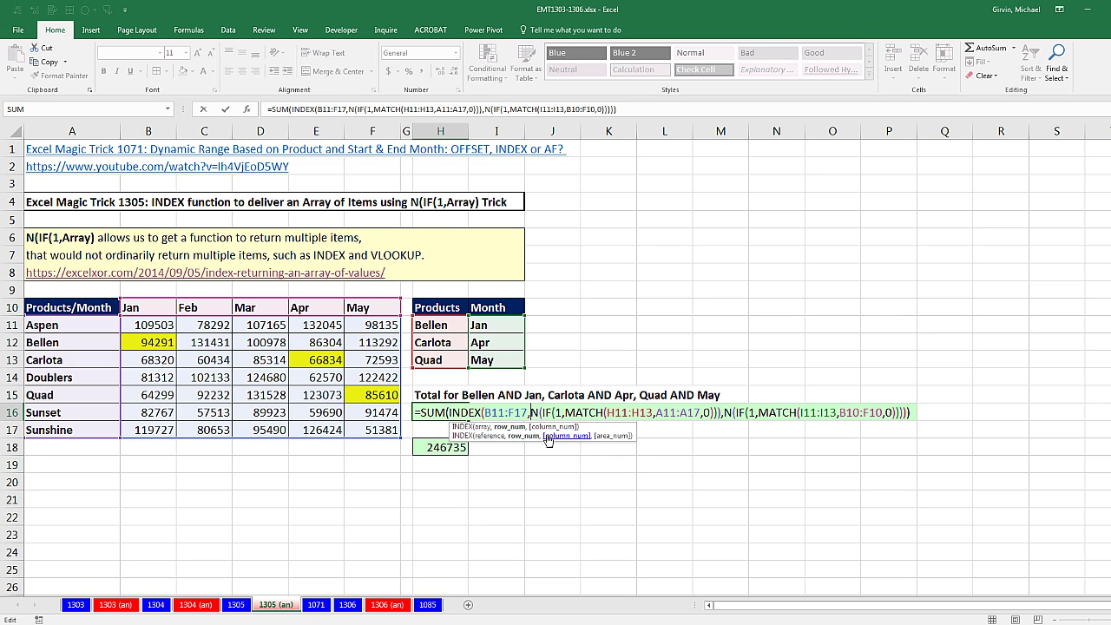
click(622, 413)
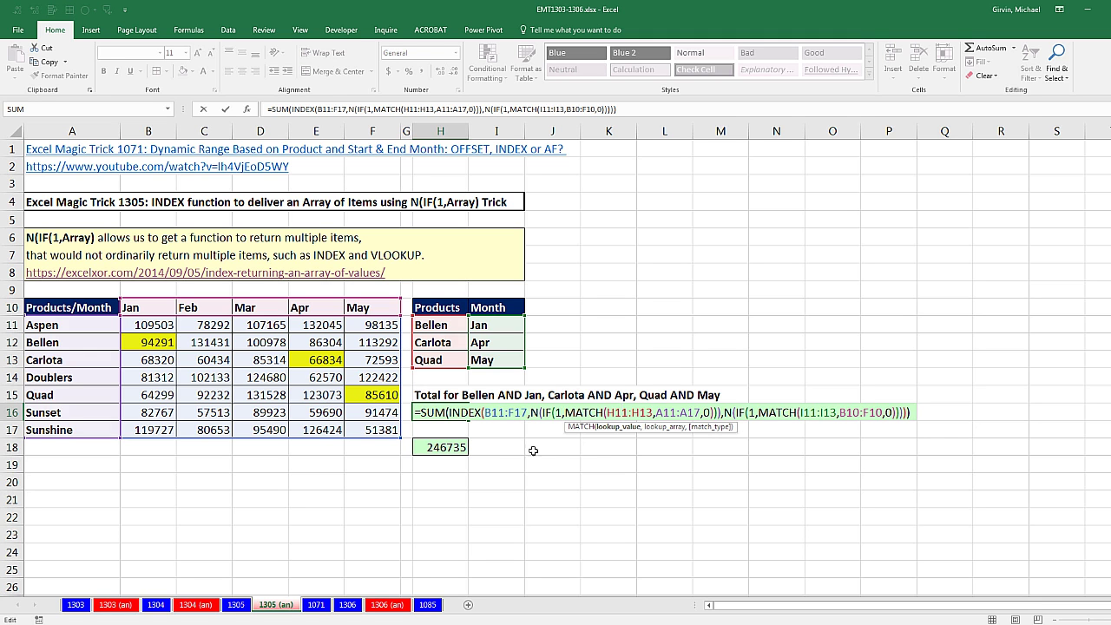
key(ctrl+shift+Return)
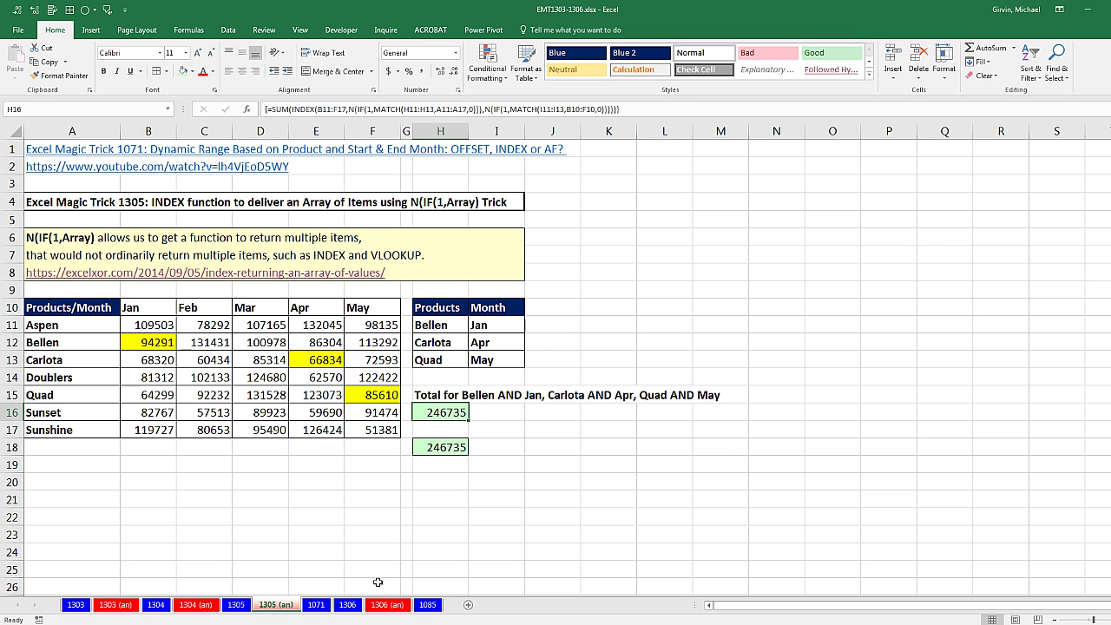
- On the 1304 (an) sheet, examine the MODE.MULT and N(IF(1,Array)) parts of the TEXTJOIN formula in D13, leaving the formula as is
click(156, 606)
click(196, 605)
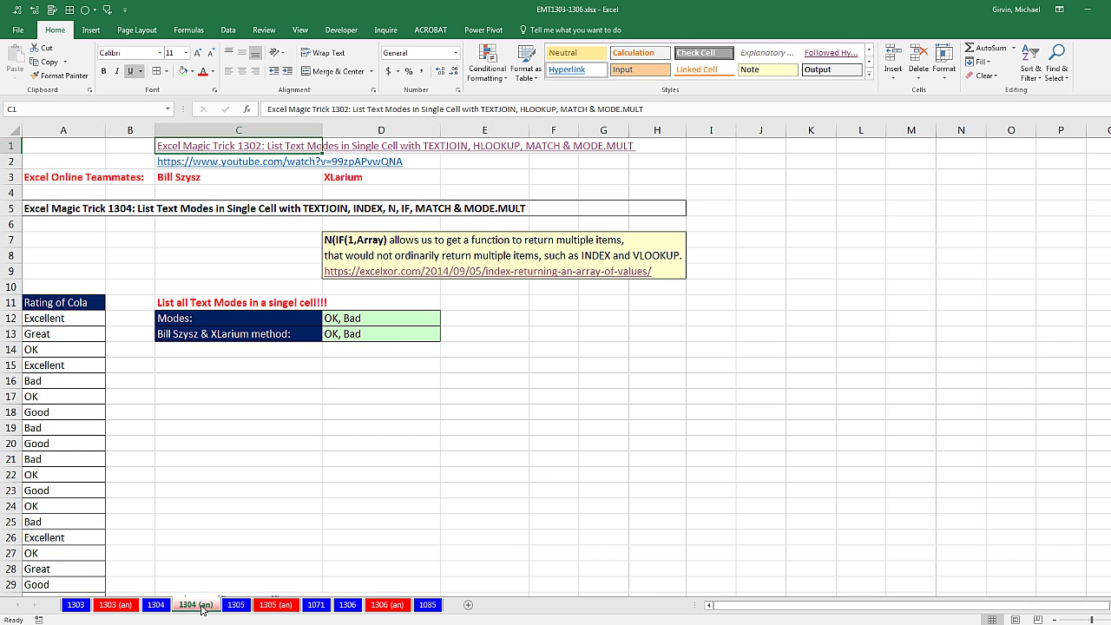
double_click(448, 360)
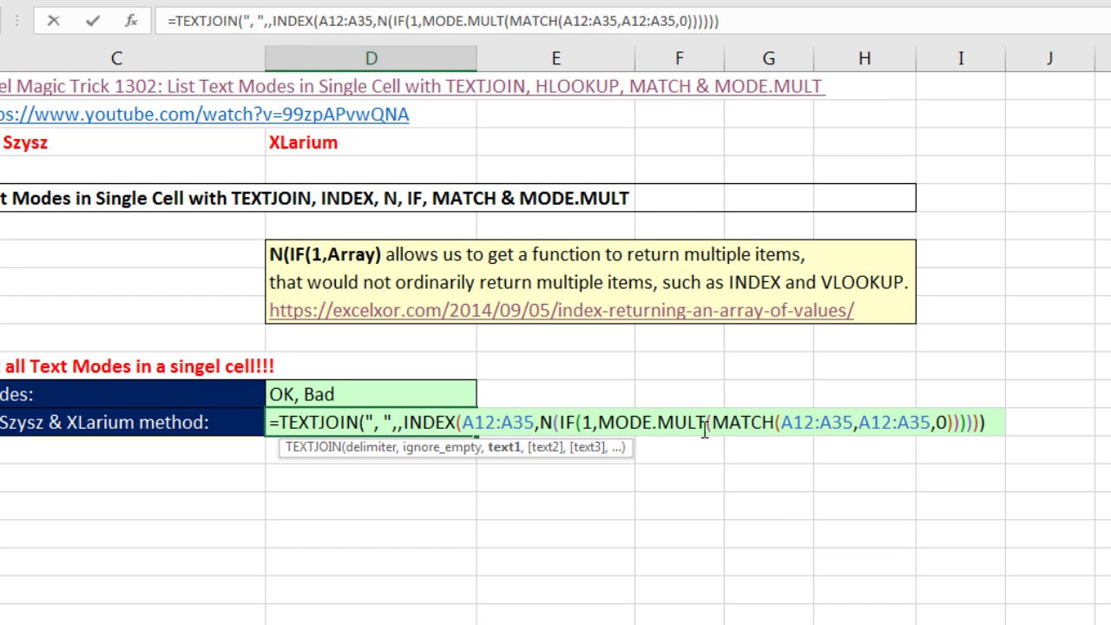
click(712, 426)
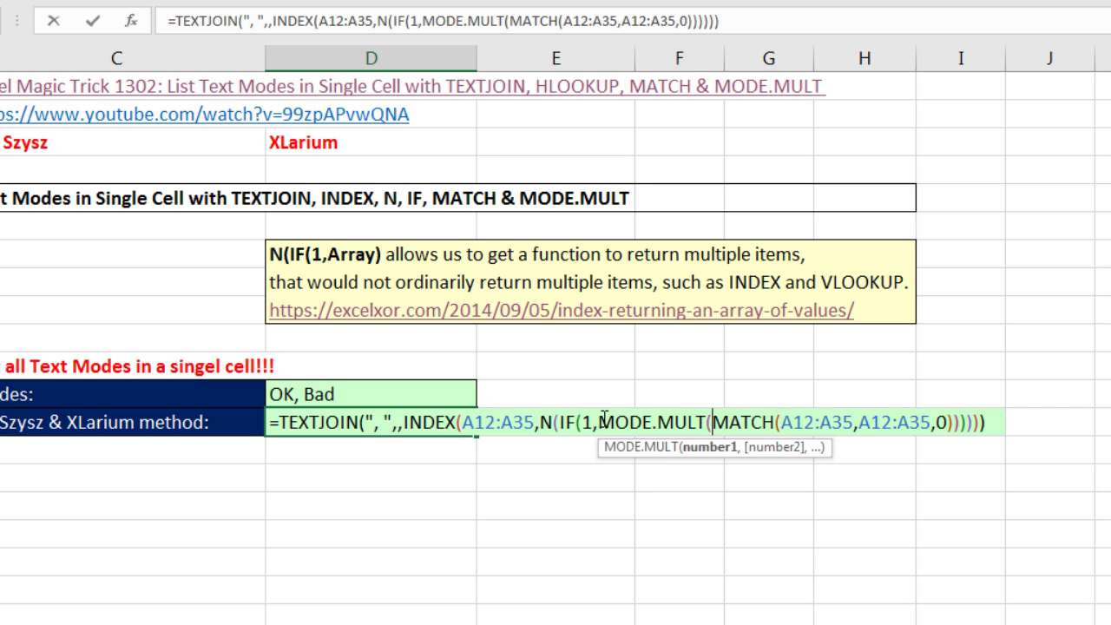
drag(601, 422, 707, 420)
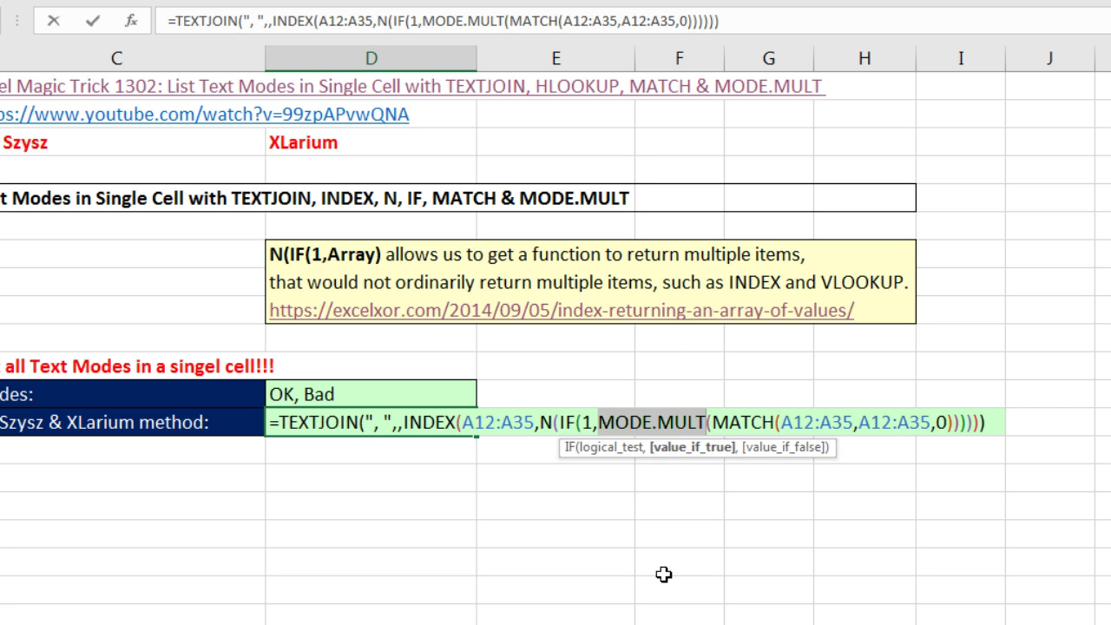
click(553, 423)
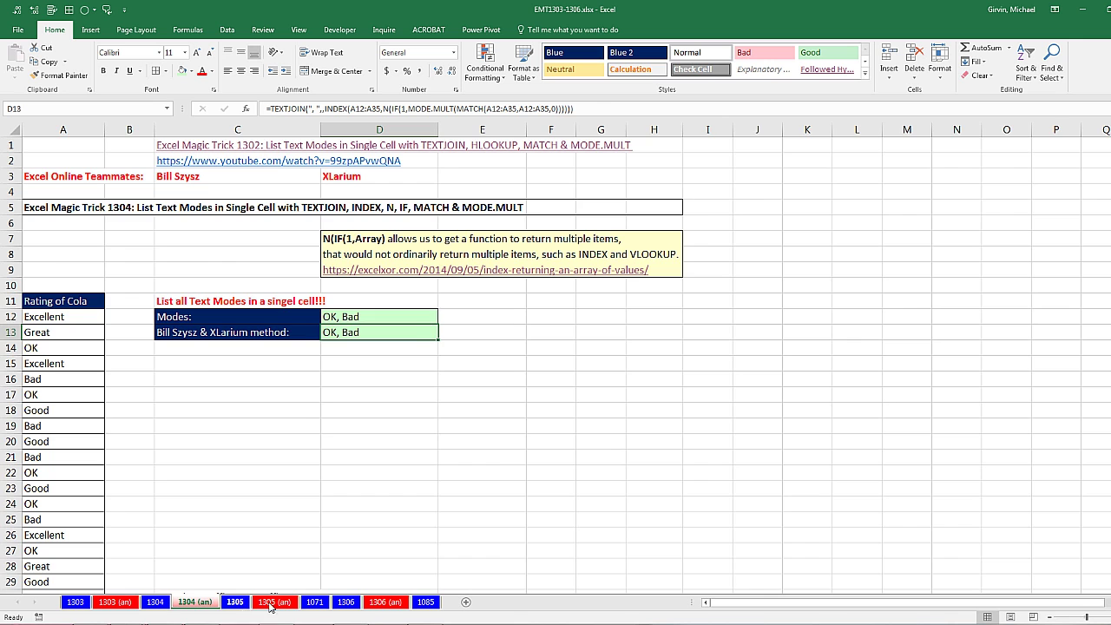
- Compare the N(IF(1,MATCH)) formula in H16 on the 1305 (an) sheet with the T(IF({1},Array)) SUMPRODUCT formula in K16 on the 1306 sheet
click(274, 602)
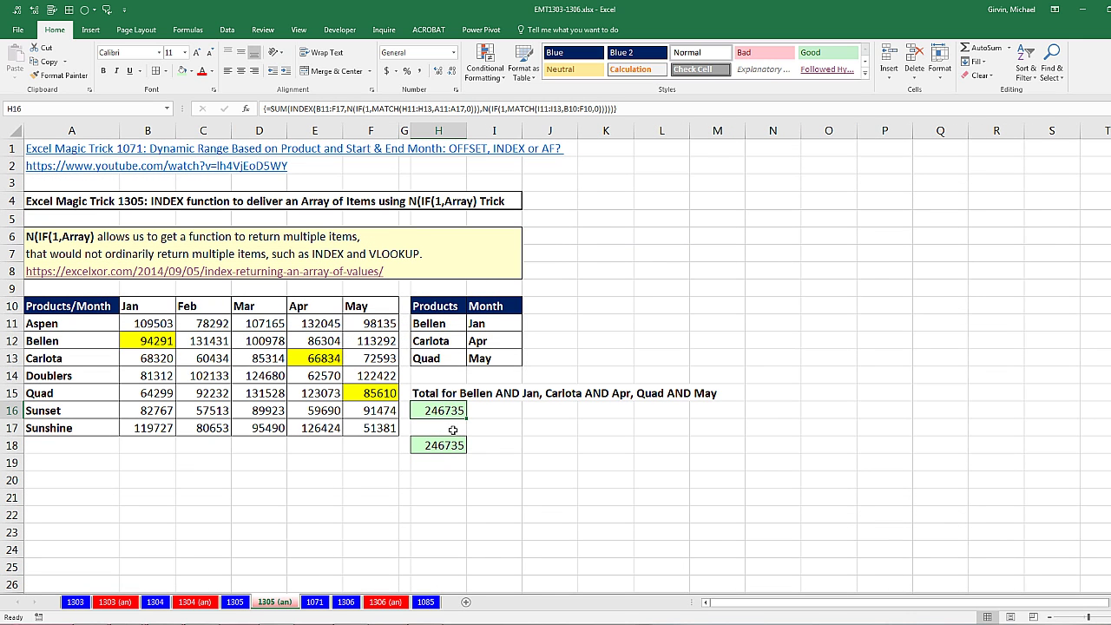
double_click(439, 413)
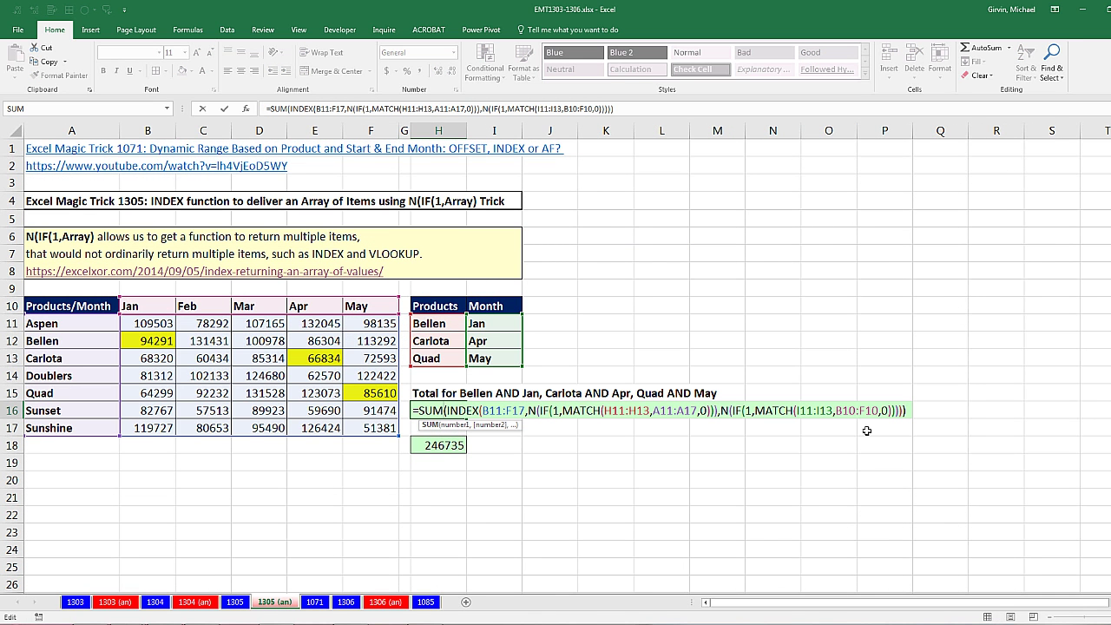
key(Escape)
click(350, 602)
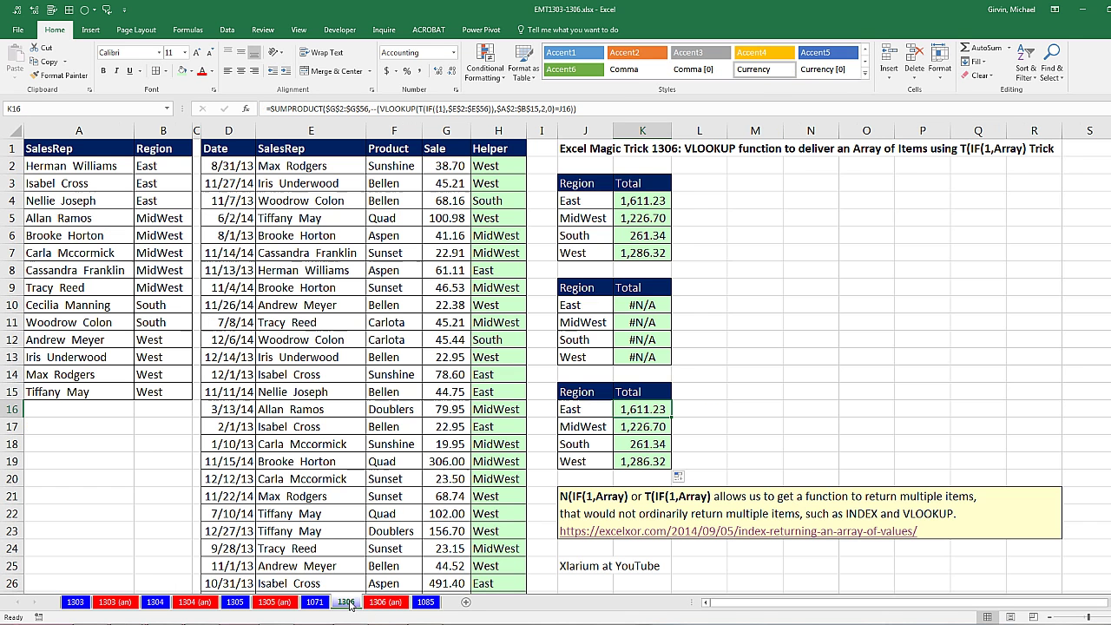
double_click(663, 411)
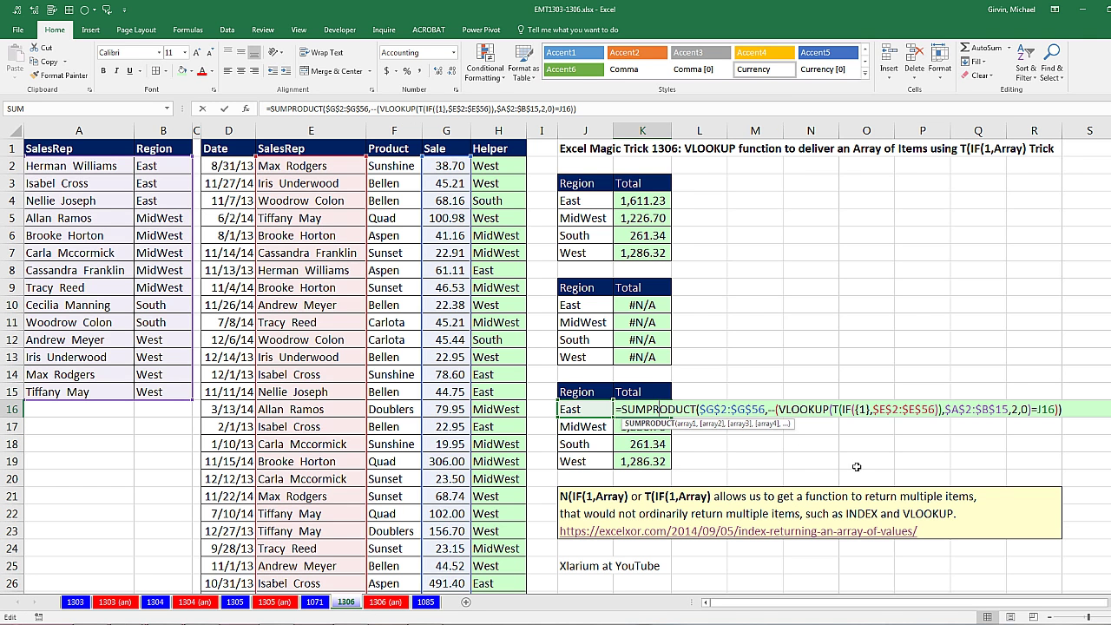